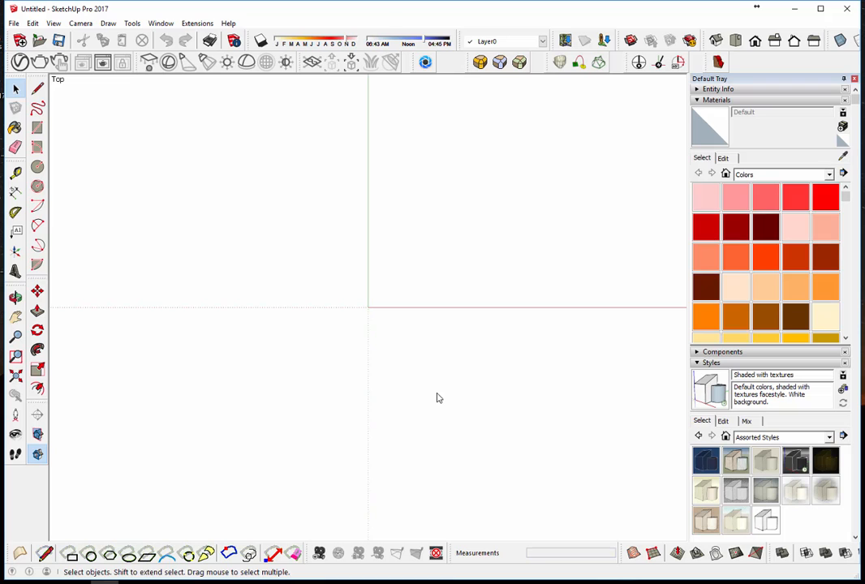
- Draw a ground rectangle from the origin along the red axis, about 22591 by 6211 mm
middle_click_drag(448, 328, 299, 203)
left_click(37, 128)
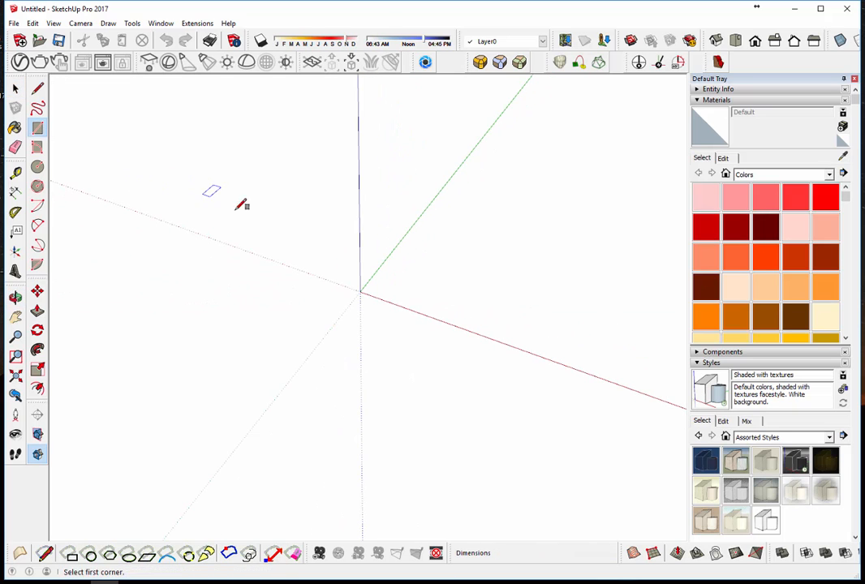
left_click(359, 290)
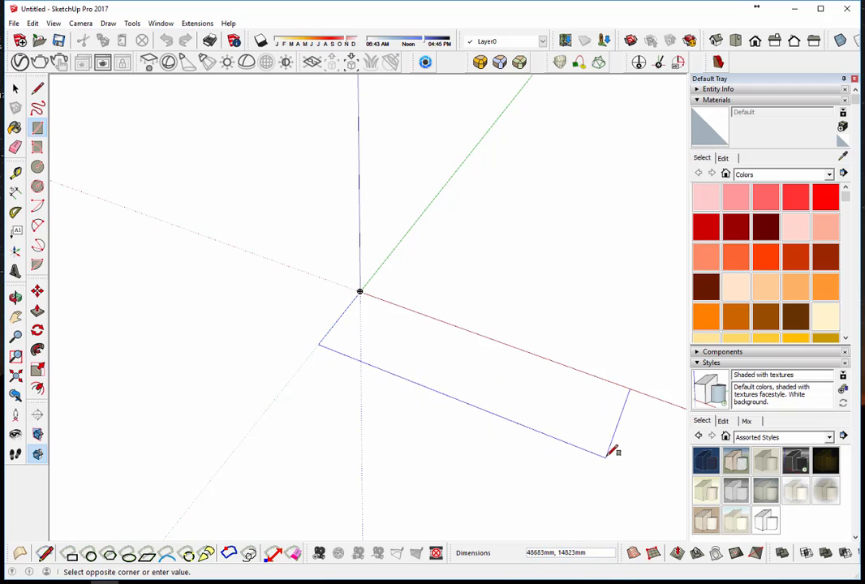
scroll(471, 365, "up", 3)
left_click(459, 329)
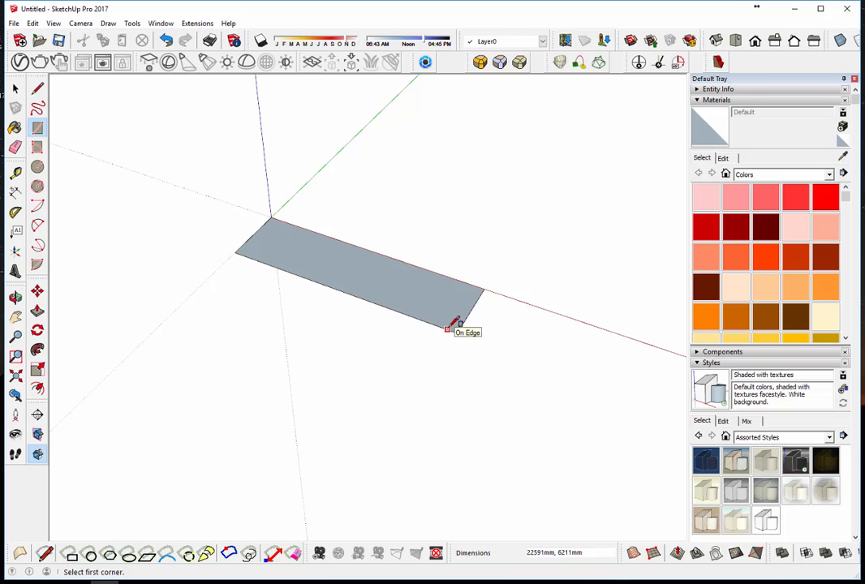
- Push/Pull the rectangle up 3000 mm into a block
left_click(38, 310)
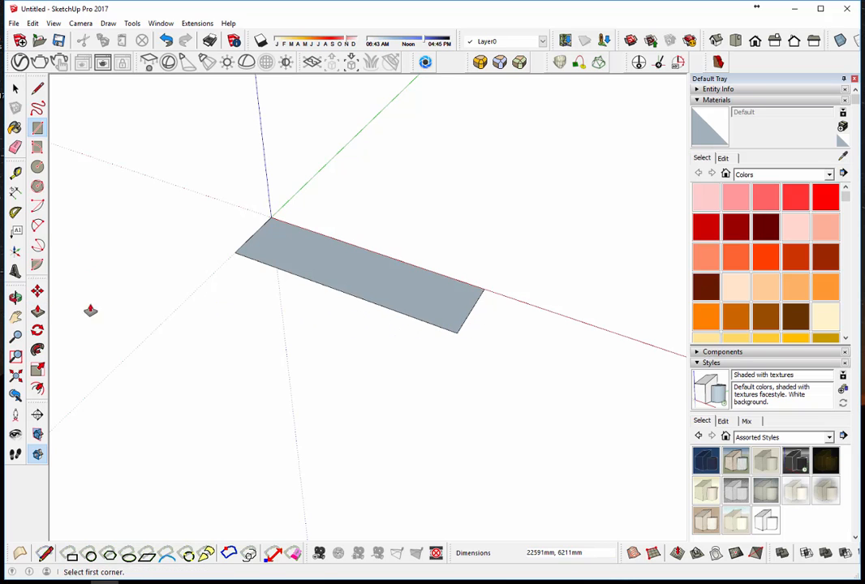
left_click_drag(284, 273, 284, 196)
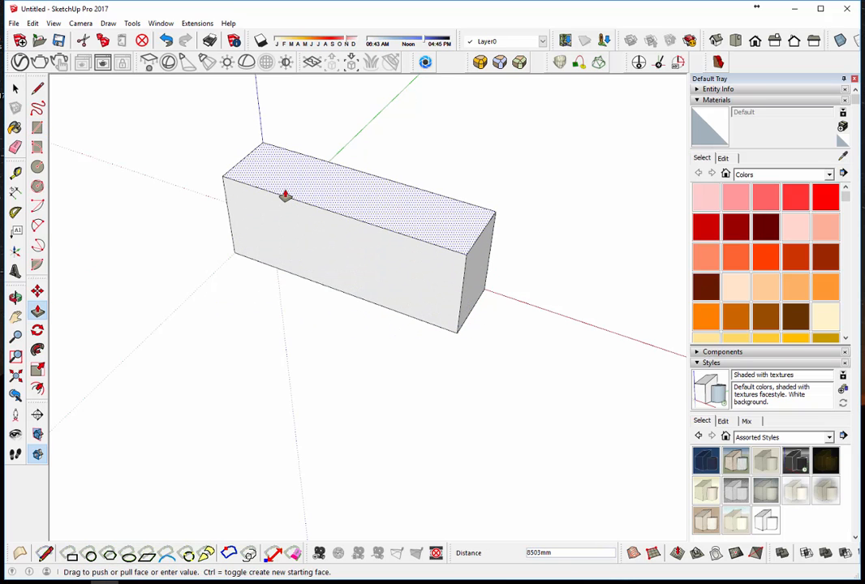
type("3000")
key("Return")
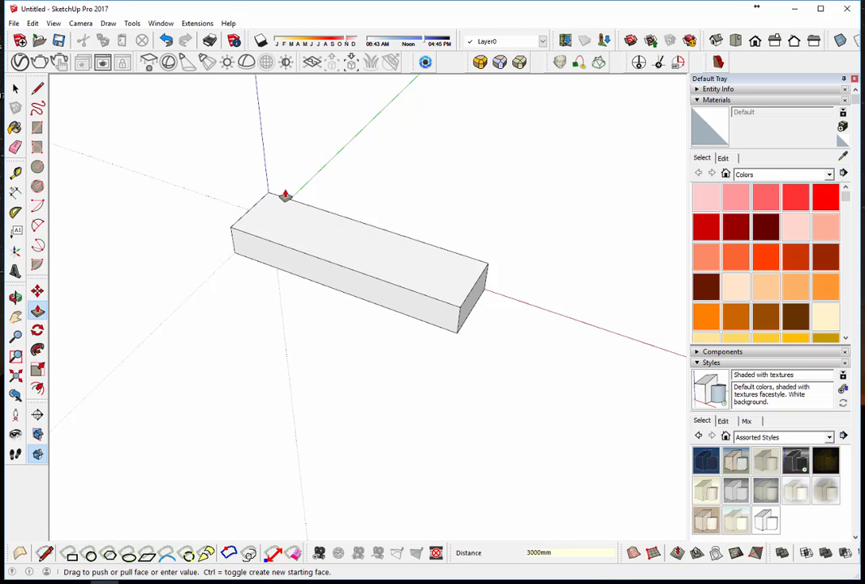
- Push the block's long front face inward 5211 mm
scroll(381, 264, "up", 3)
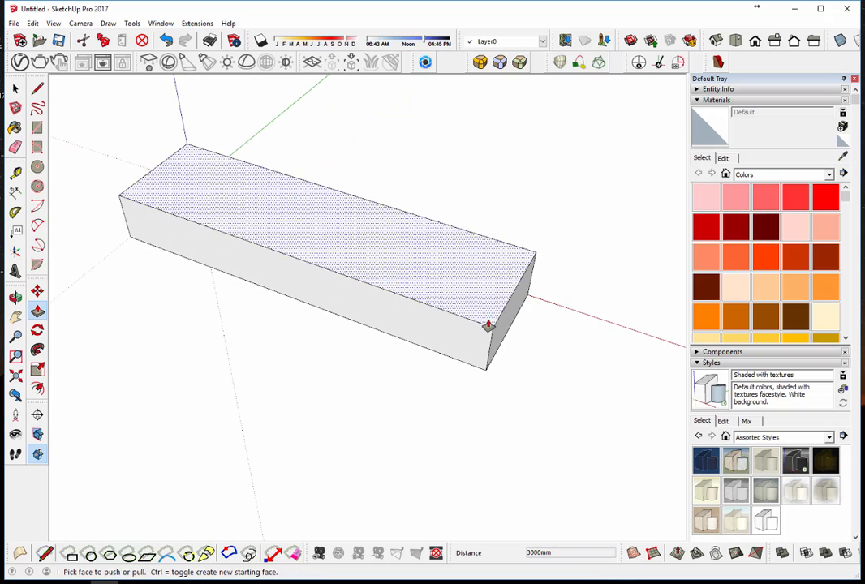
left_click_drag(463, 340, 472, 235)
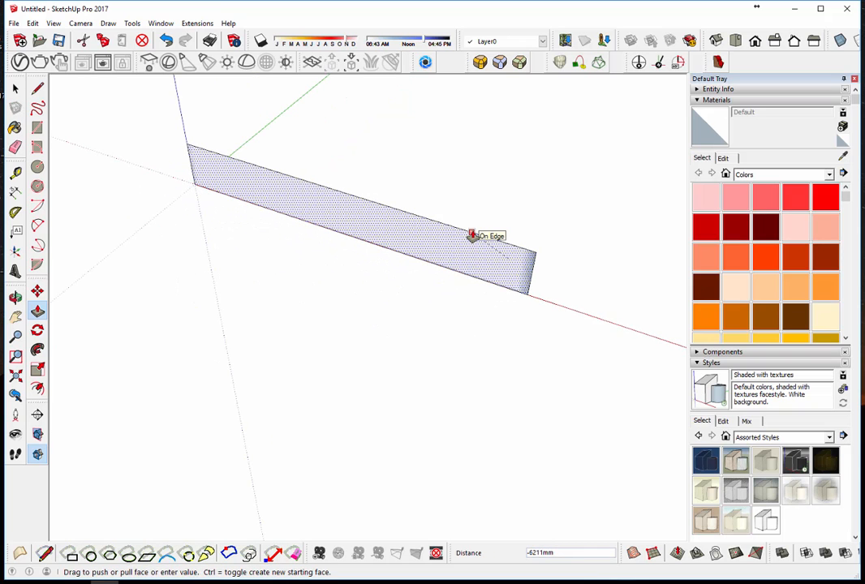
type("5211")
key("Return")
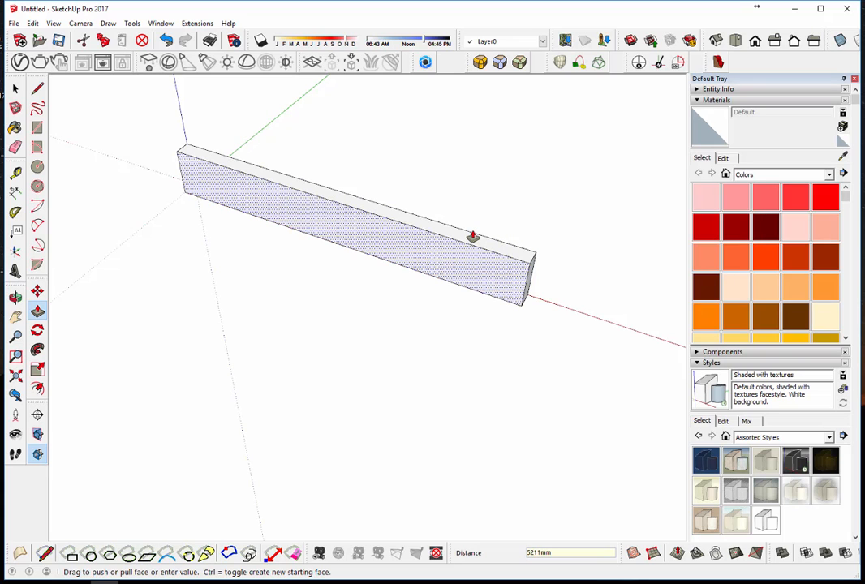
- Push the block's far end face in about 17730 mm toward the origin to shorten it
left_click_drag(533, 273, 247, 186)
scroll(192, 167, "up", 5)
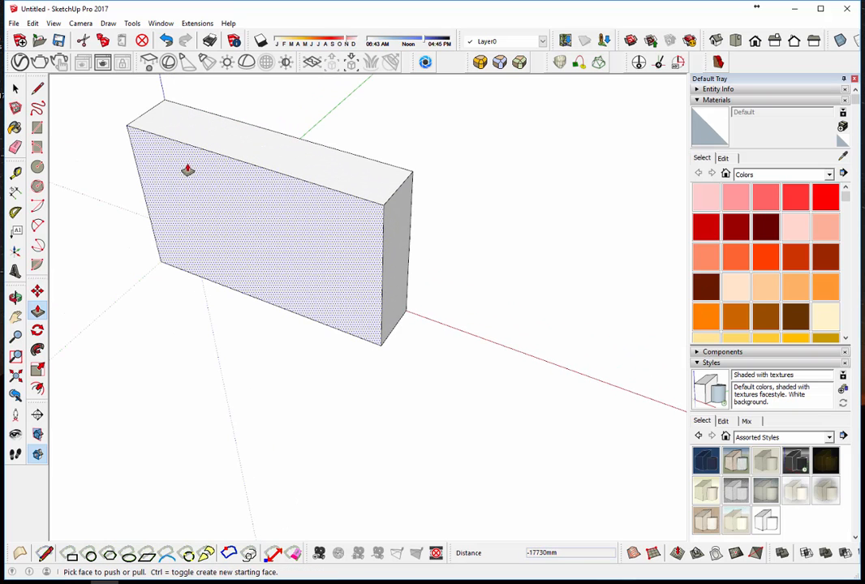
middle_click_drag(208, 171, 327, 171)
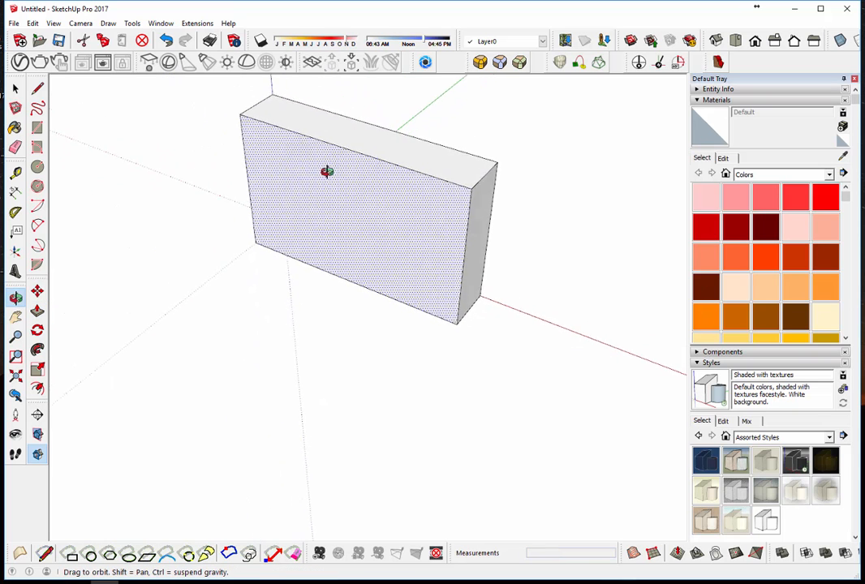
left_click(16, 89)
middle_click_drag(151, 153, 328, 122)
middle_click_drag(247, 234, 348, 224)
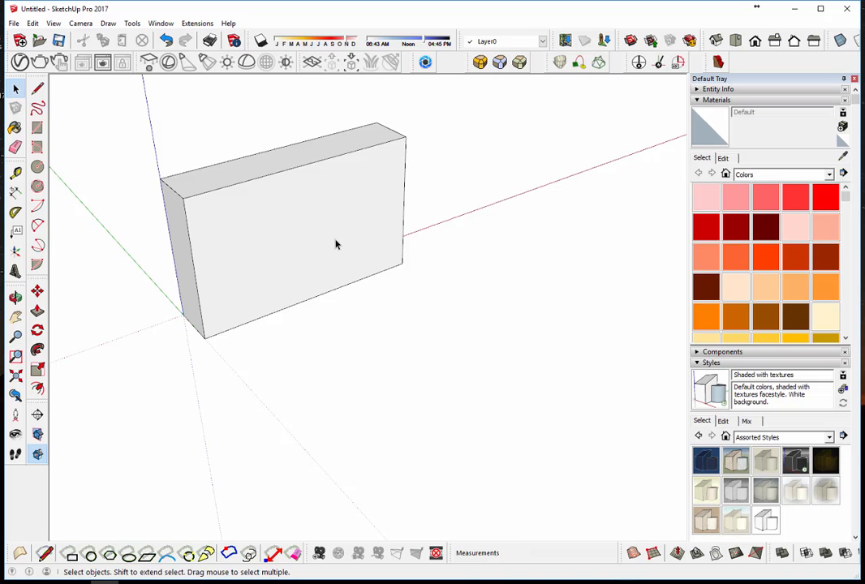
key("o")
left_click_drag(282, 249, 319, 221)
key("space")
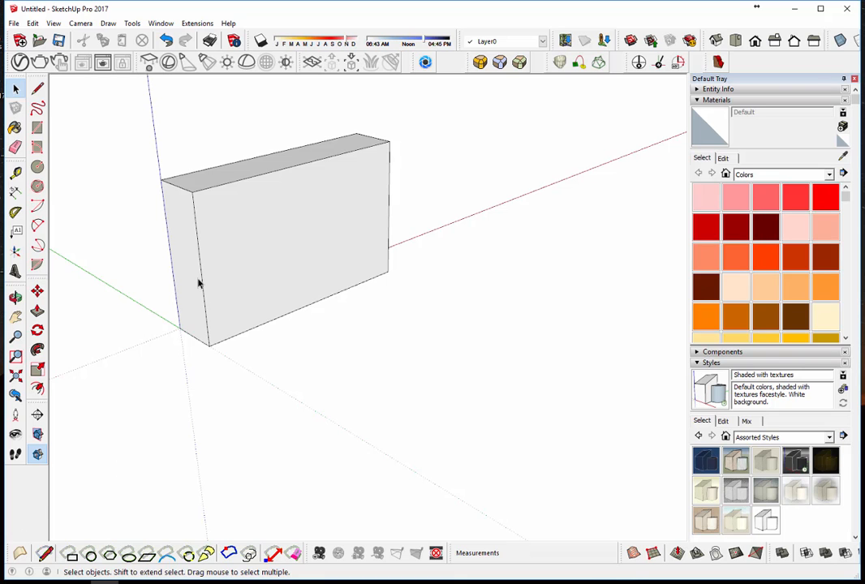
- Switch to the Windows Calculator, divide 3000 by 180, and return to the model
key("super")
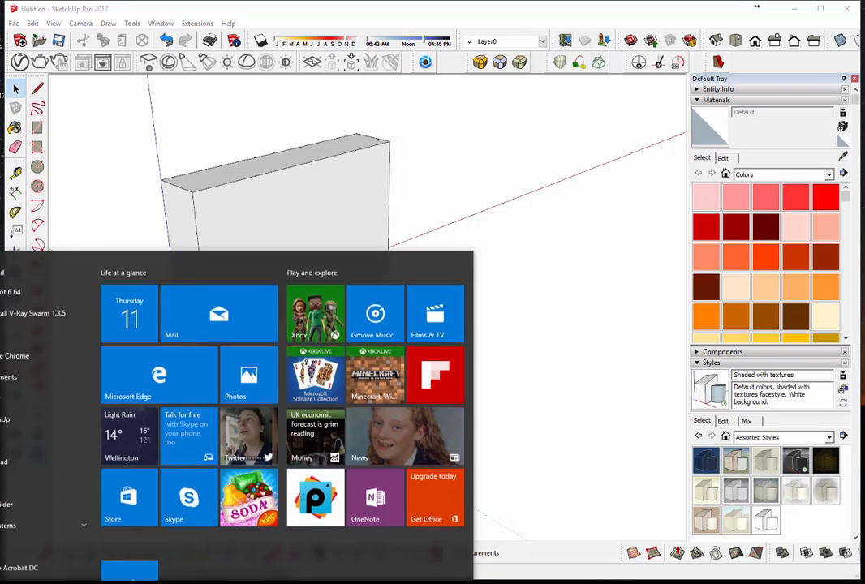
type("cal")
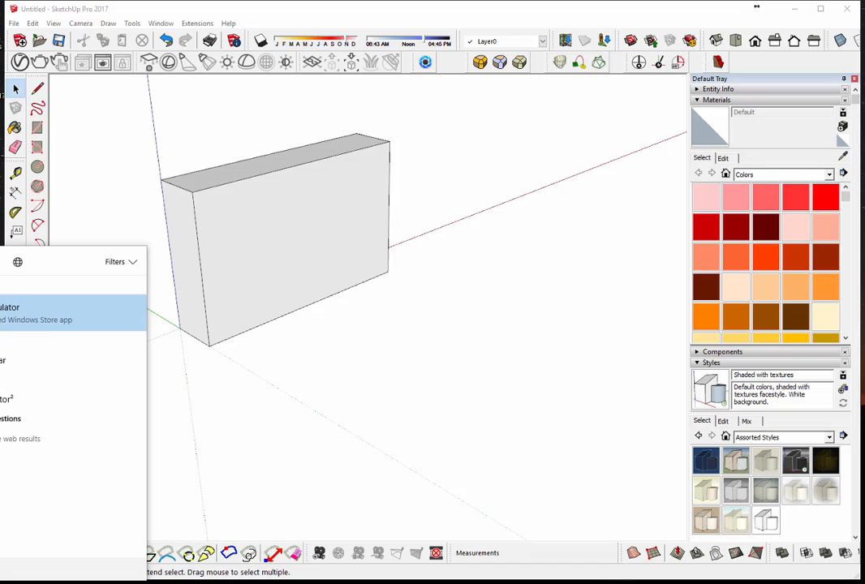
key("Return")
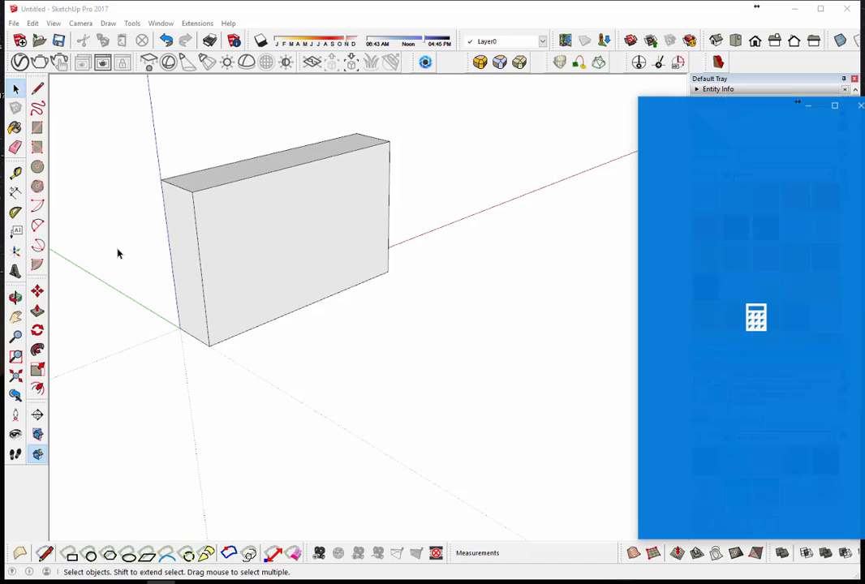
type("3000")
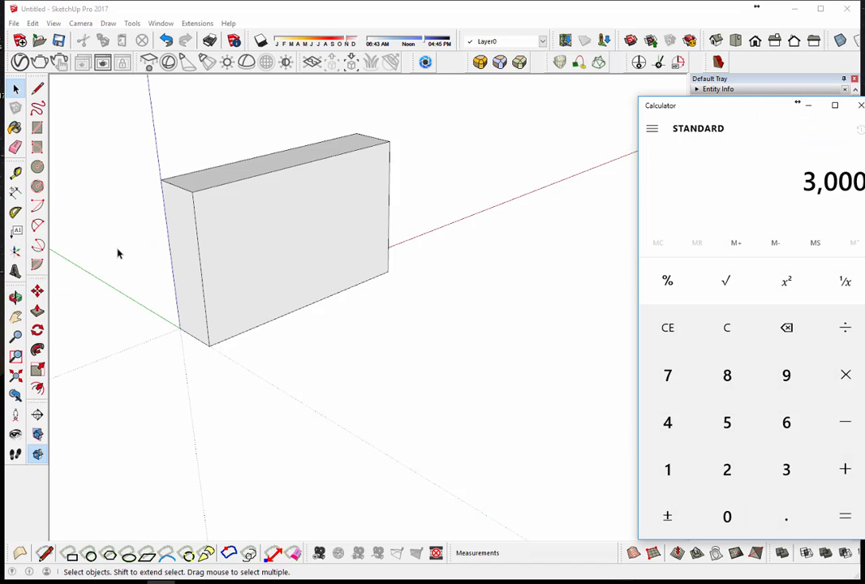
type("/180")
key("Return")
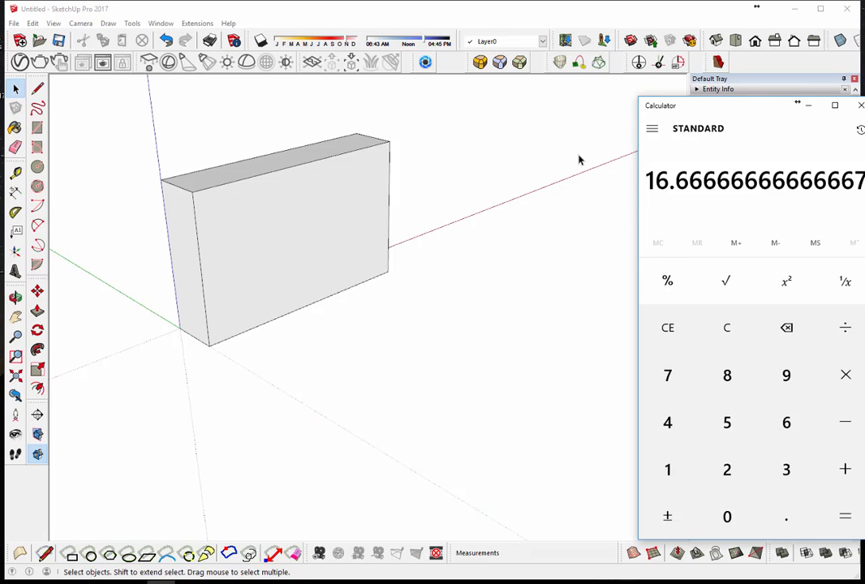
left_click(810, 106)
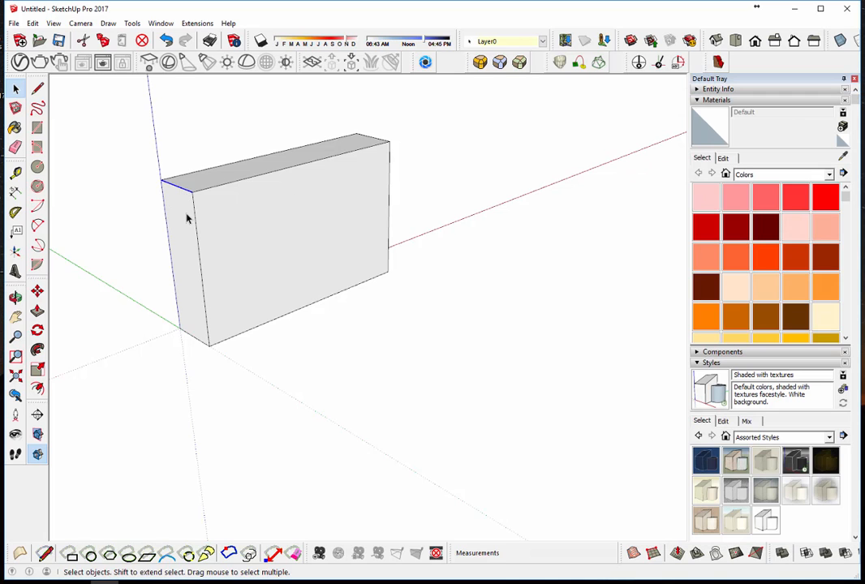
- Copy the top edge of the block's narrow end down to its bottom corner, dividing the distance into 17 equal parts
scroll(187, 217, "up", 3)
key("m")
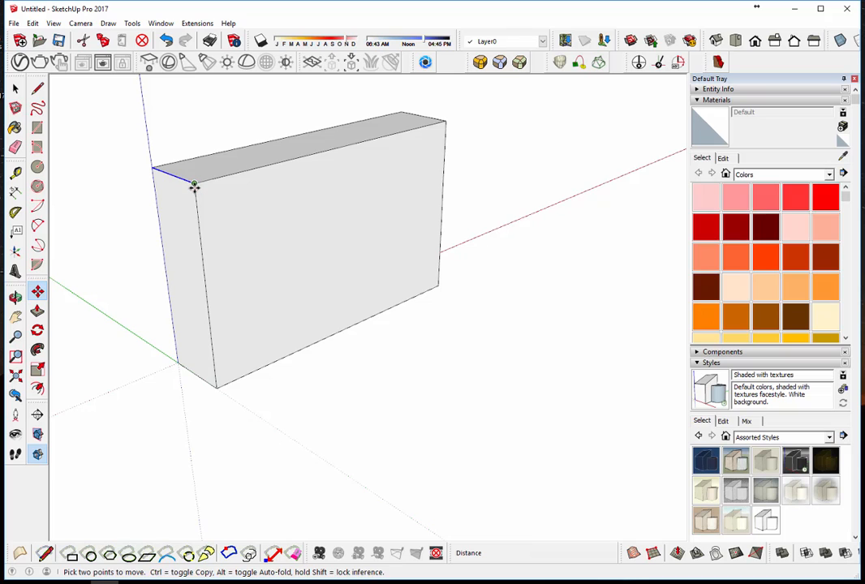
key("ctrl")
left_click(194, 186)
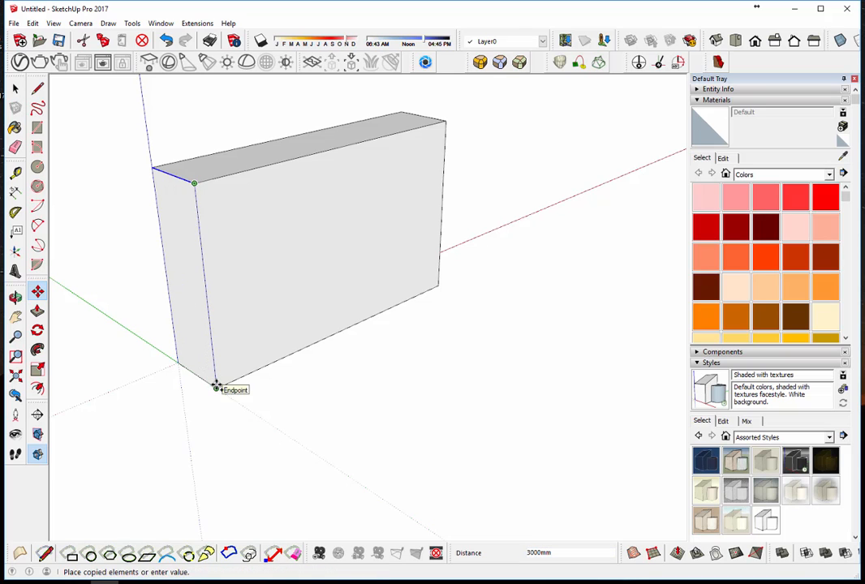
left_click(216, 388)
type("17/")
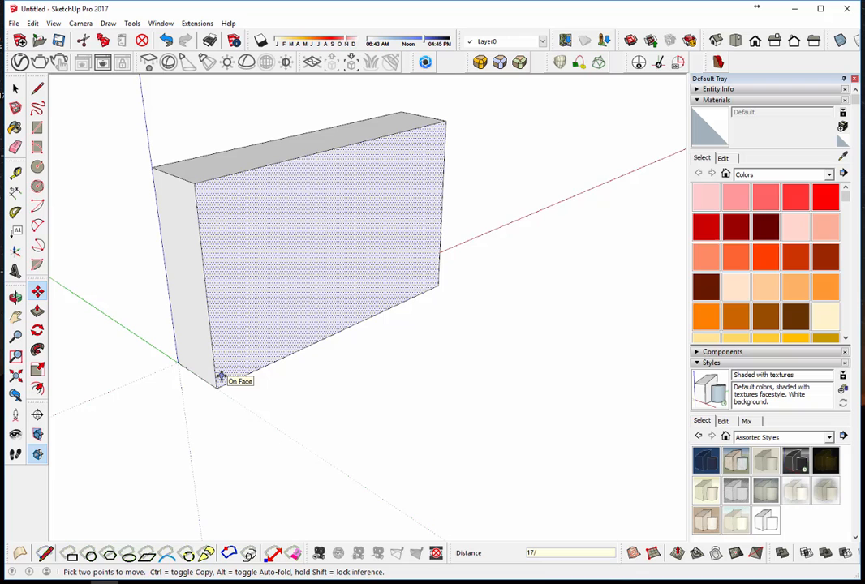
key("Return")
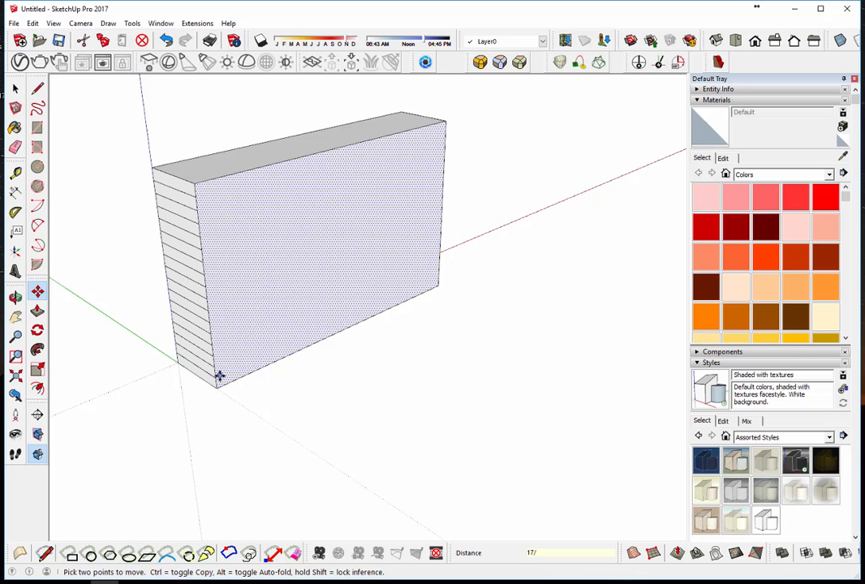
key("space")
- Measure the height of the lowest division on the block's narrow end with the Tape Measure
scroll(192, 375, "up", 3)
middle_click_drag(191, 364, 252, 399)
key("t")
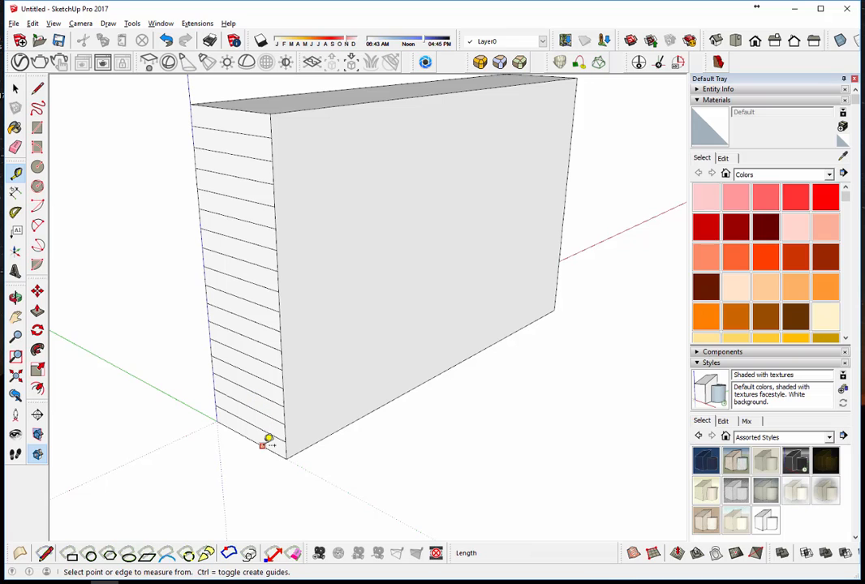
left_click(262, 445)
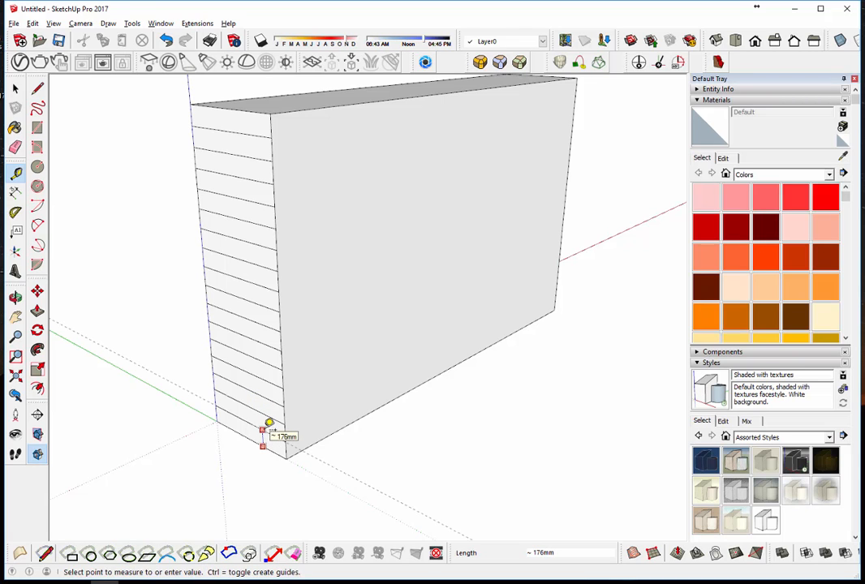
scroll(270, 396, "down", 3)
key("space")
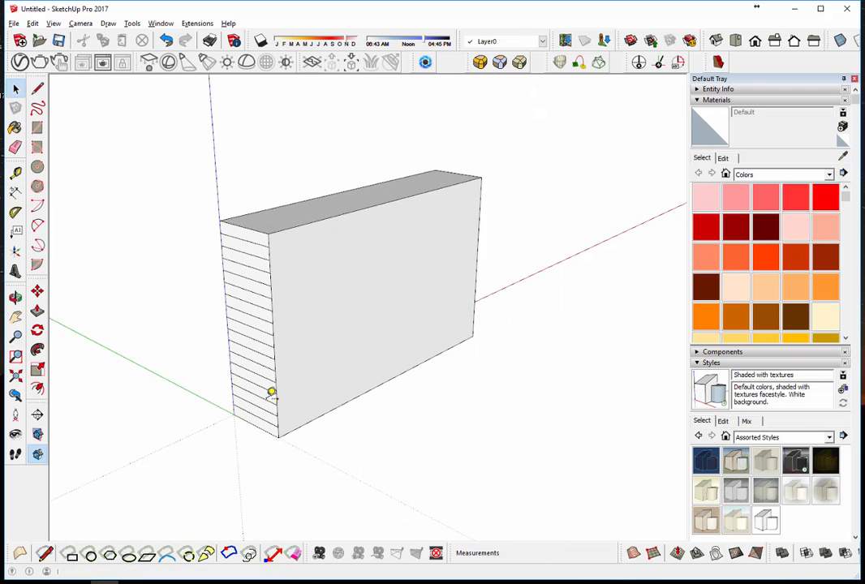
- Select the entire divided block and make it a group
left_click_drag(176, 131, 527, 445)
right_click(342, 337)
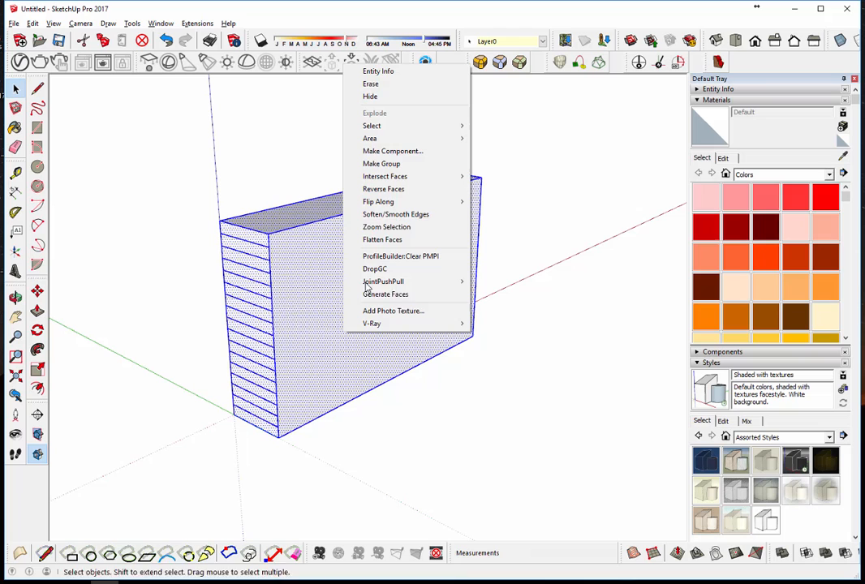
left_click(366, 165)
- Draw a 1200 by 300 mm rectangle on the ground from the bottom front corner of the divided end
middle_click_drag(324, 333, 319, 391)
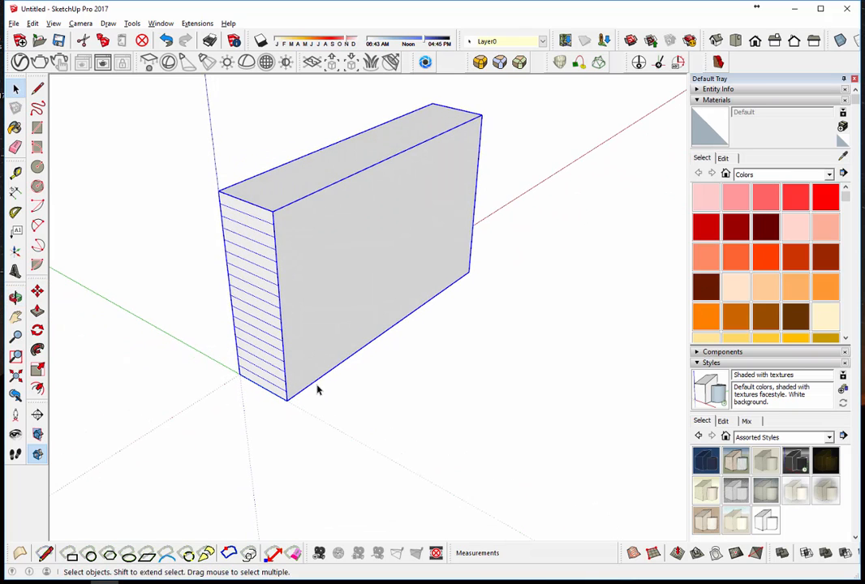
key("d")
scroll(292, 396, "up", 3)
left_click(275, 405)
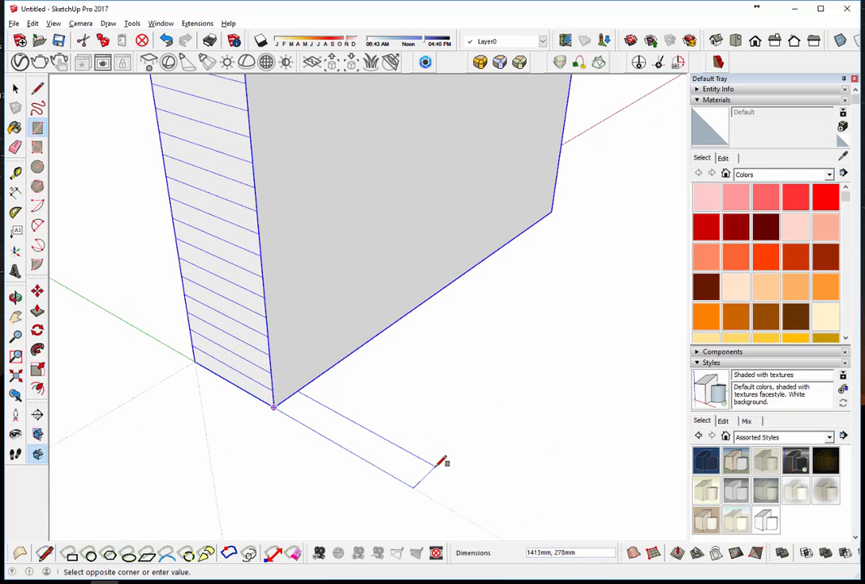
type("1200,300")
key("Return")
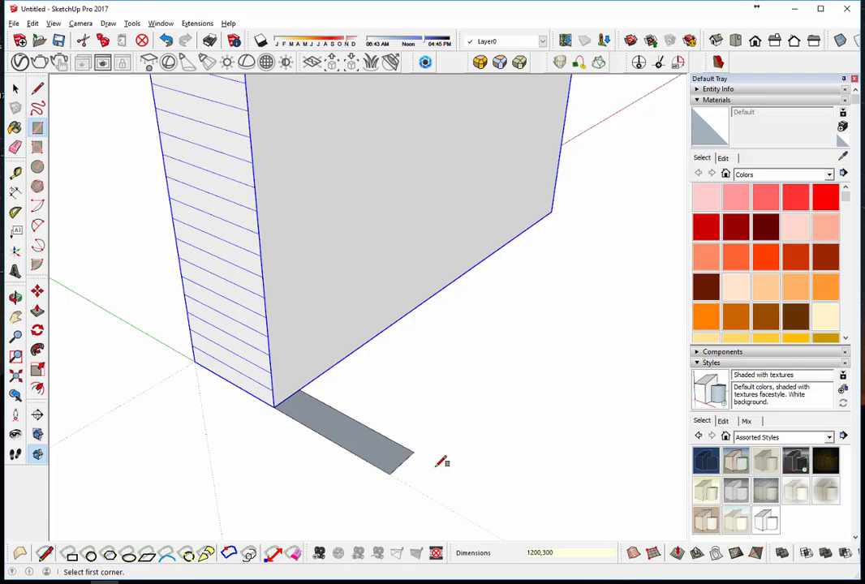
key("space")
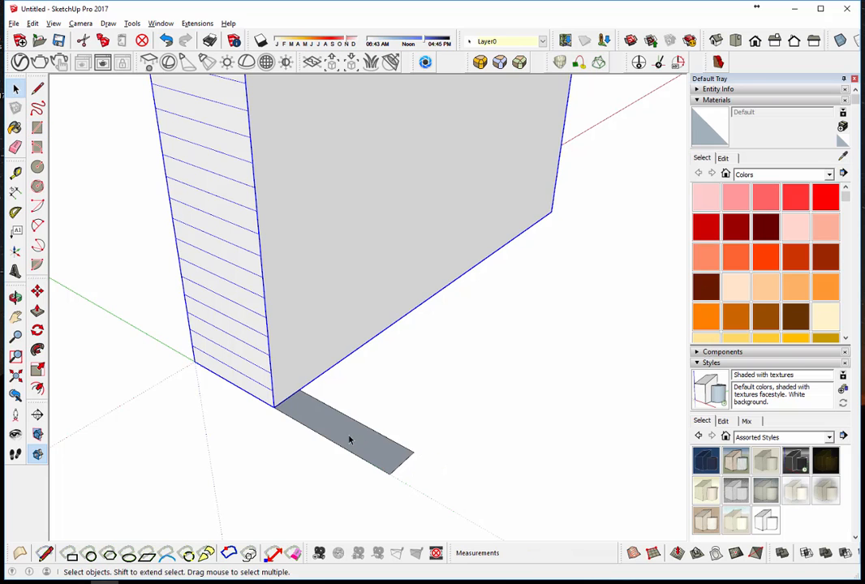
- Push/Pull the 1200 by 300 mm rectangle up 20 mm to form a stair tread
left_click(315, 423)
scroll(315, 423, "up", 3)
key("p")
left_click(312, 422)
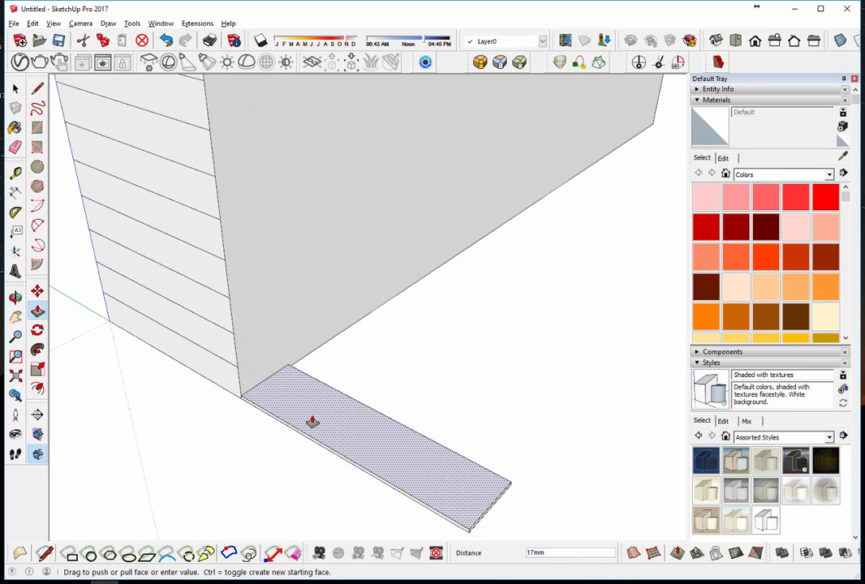
type("20")
key("Return")
key("space")
- Move the whole tread up from its top corner to the lowest division line on the block's front edge
left_click(313, 421)
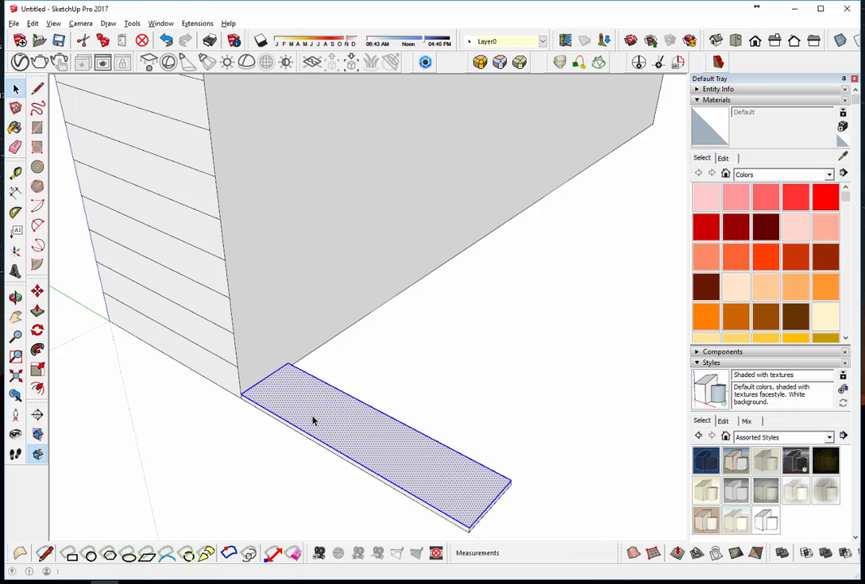
scroll(267, 407, "up", 3)
key("m")
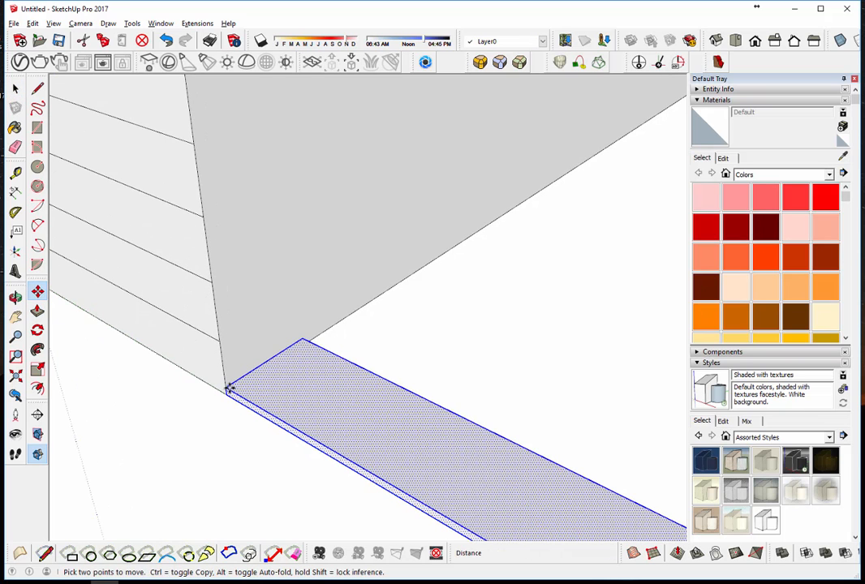
left_click(227, 388)
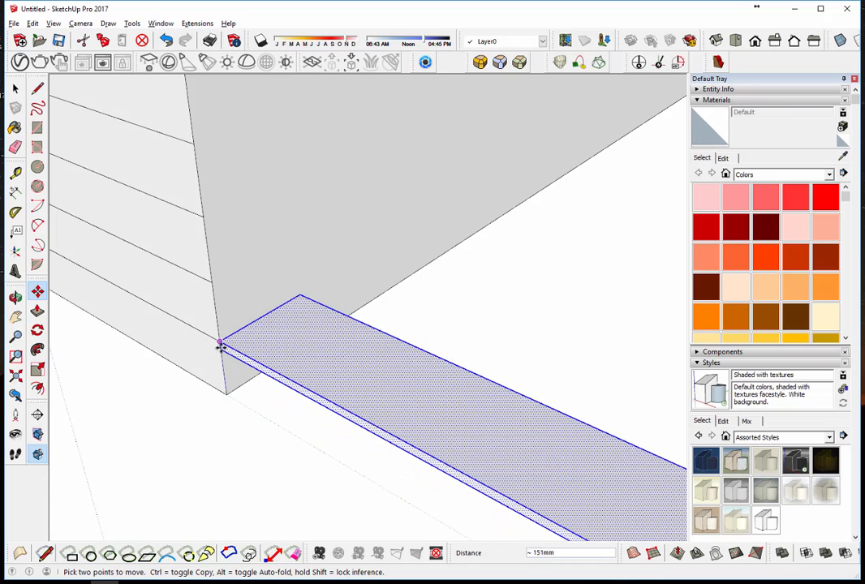
left_click(220, 343)
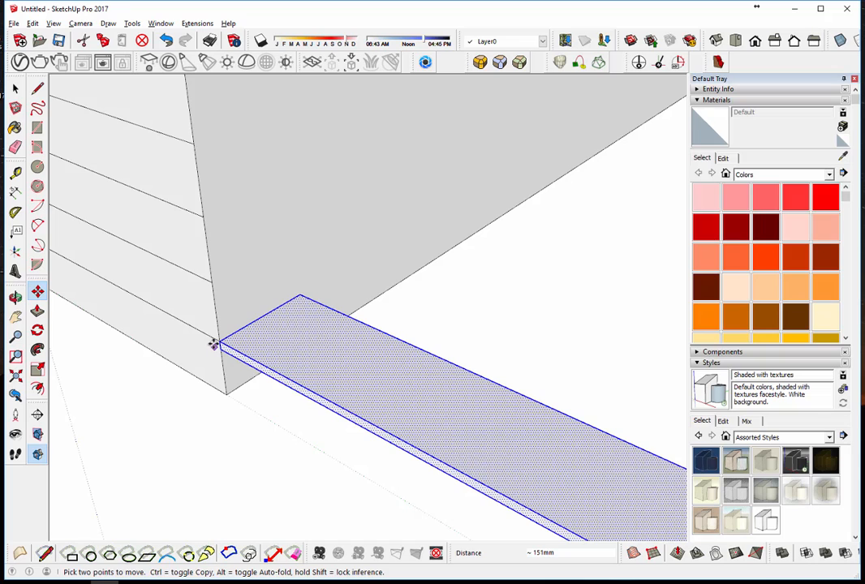
scroll(223, 341, "down", 3)
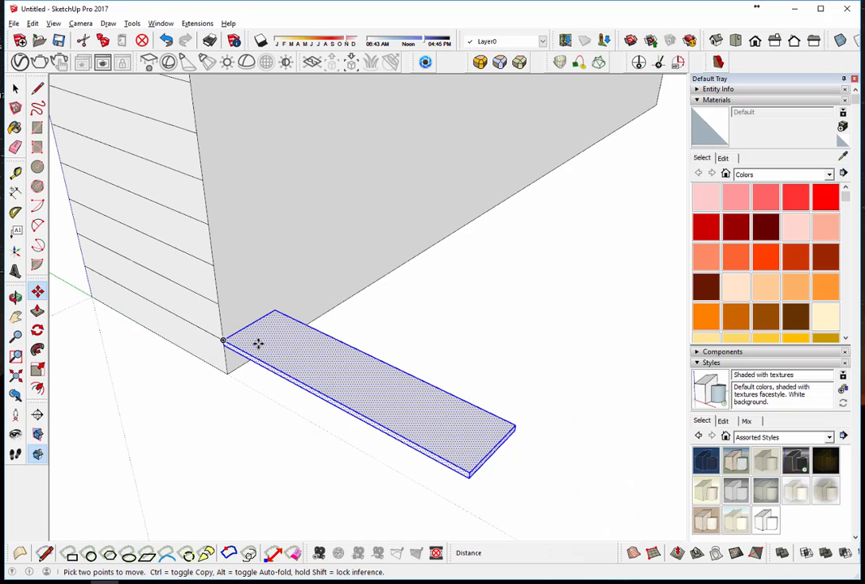
- Make the tread a component that replaces the selected geometry
key("space")
right_click(272, 347)
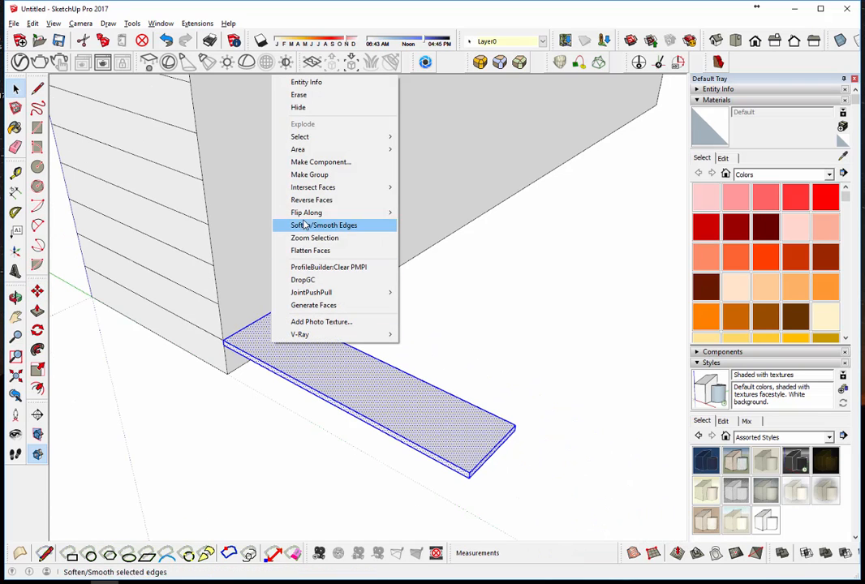
left_click(316, 162)
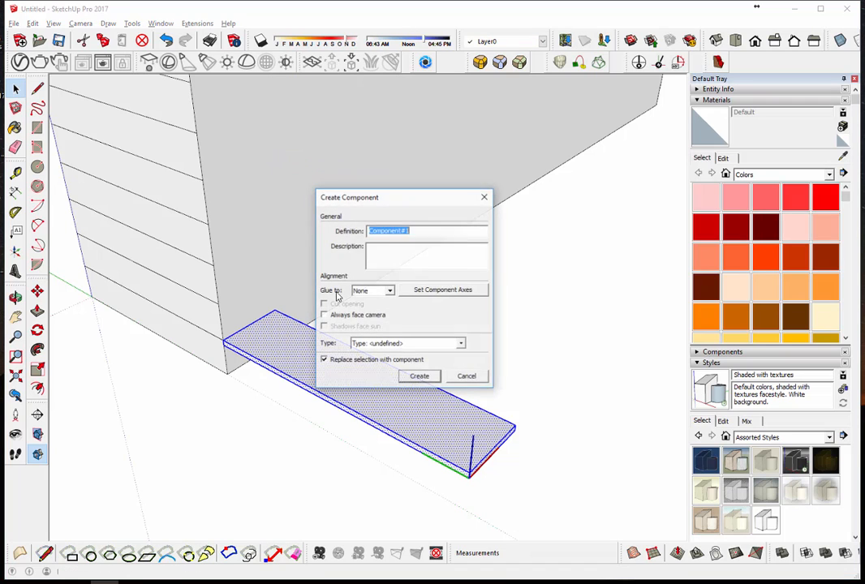
left_click(419, 376)
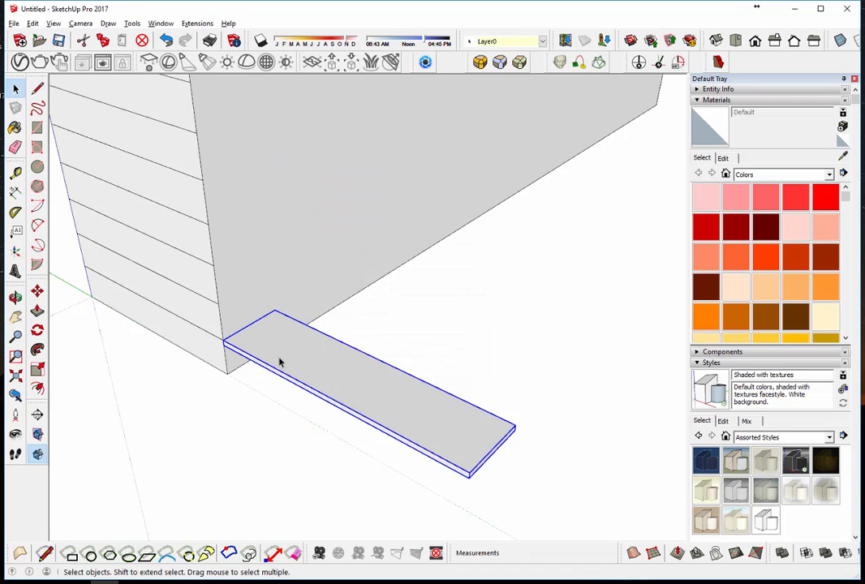
- Copy the tread component straight up from its top corner to the second division line on the block's edge
key("m")
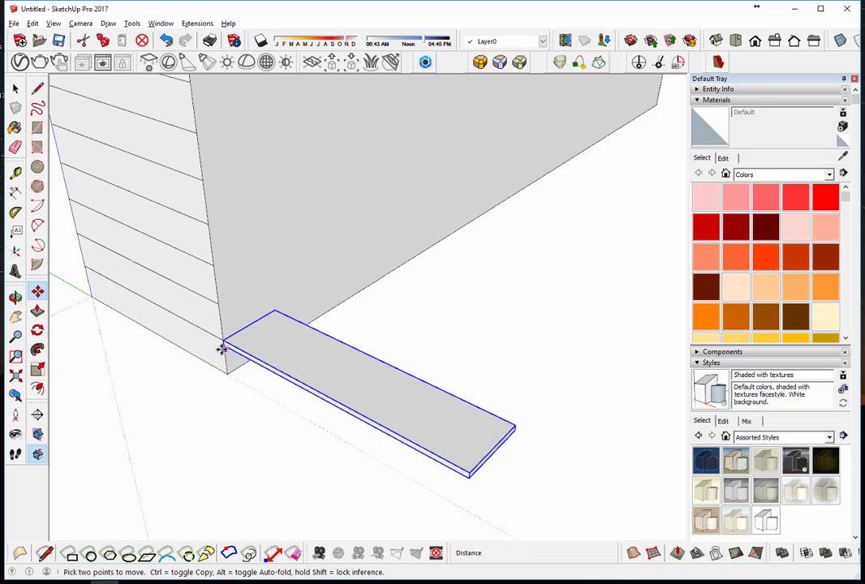
left_click(224, 342)
key("ctrl")
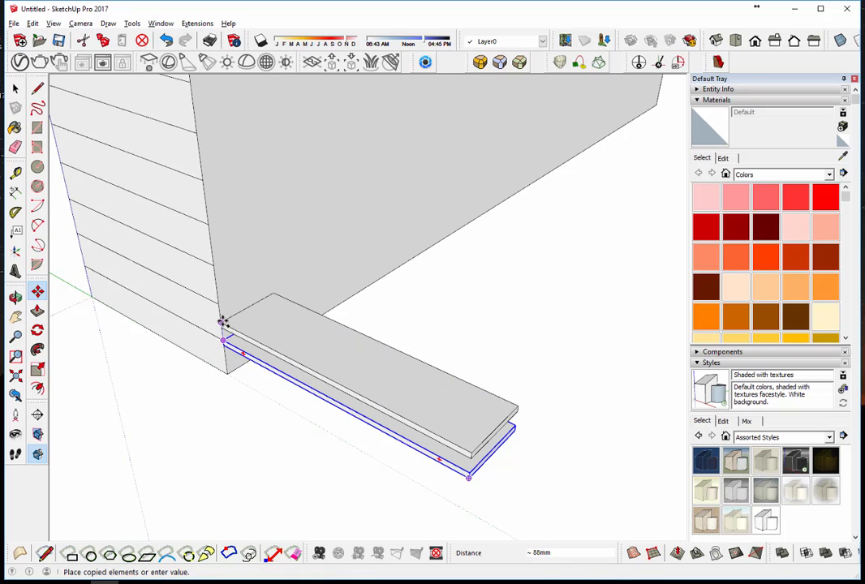
left_click(218, 306)
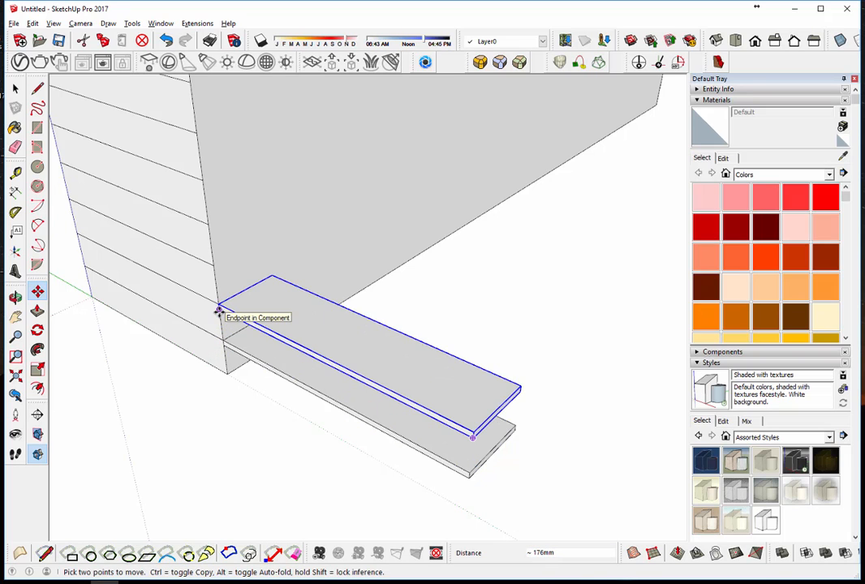
- Move the copied tread 300 mm along the red axis, away from the block's divided end
left_click(219, 308)
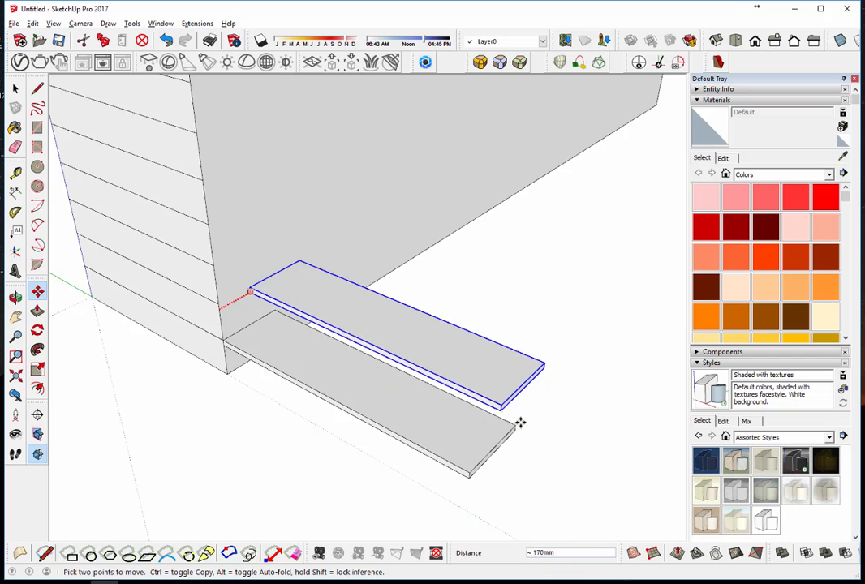
type("300")
key("Return")
- Measure the lower tread's depth along its short edge with the Tape Measure
middle_click_drag(499, 425, 273, 286)
middle_click_drag(289, 344, 353, 363)
key("t")
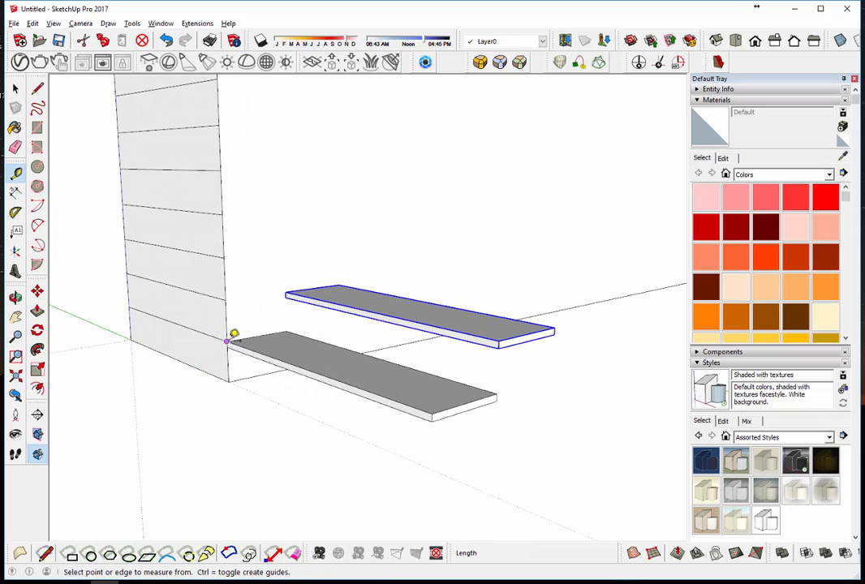
left_click(226, 341)
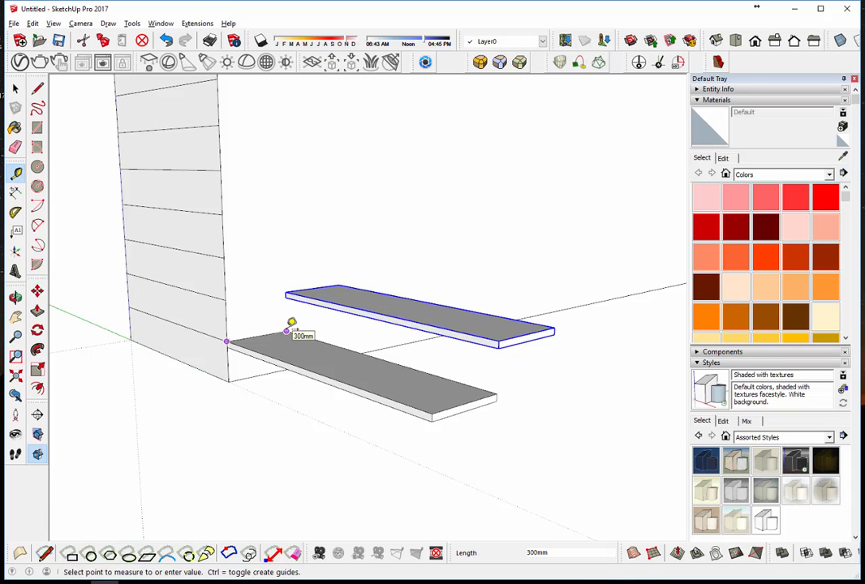
key("space")
- Copy the upper tread by the corner-to-corner offset between the two treads and repeat the copy 16x
middle_click_drag(276, 362, 342, 302)
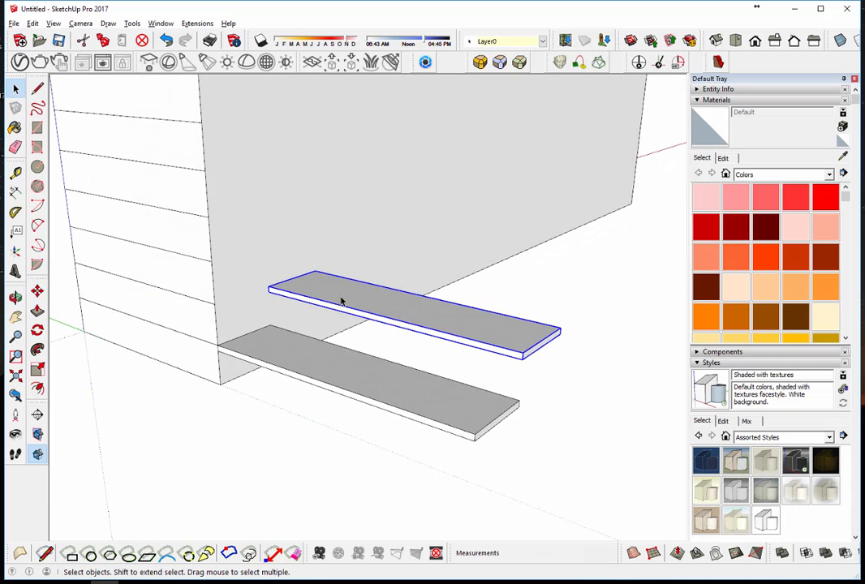
key("m")
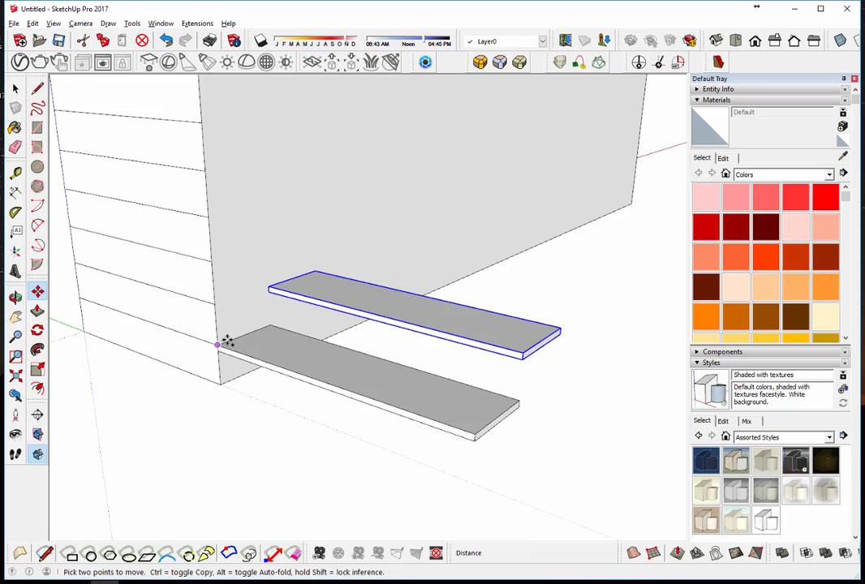
left_click(219, 344)
key("ctrl")
left_click(267, 288)
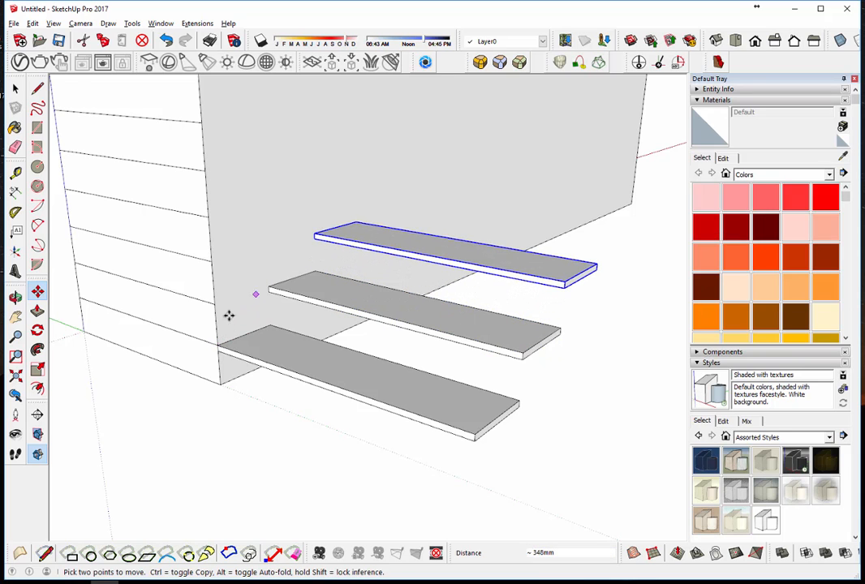
scroll(169, 348, "down", 2)
scroll(166, 349, "down", 3)
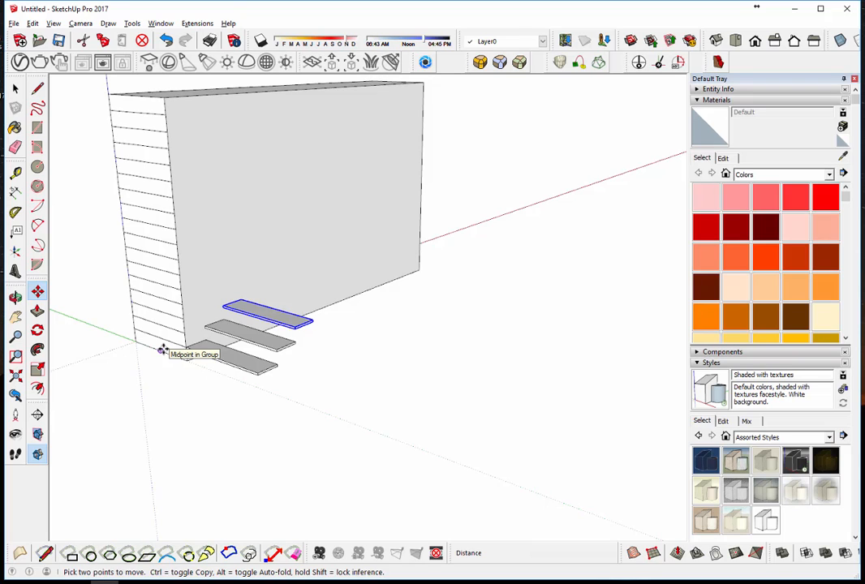
type("16x")
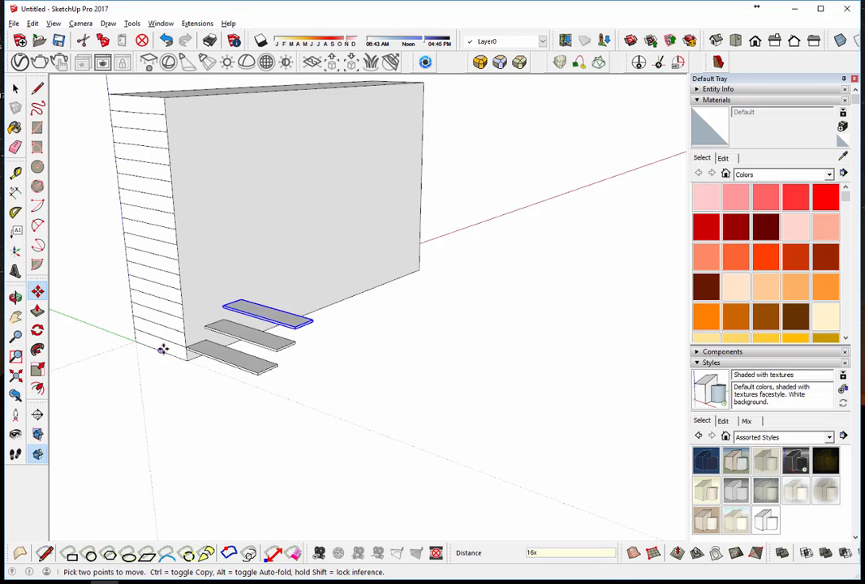
key("Return")
- Erase the topmost tread that rises above the top of the block
middle_click_drag(261, 290, 91, 281)
scroll(145, 288, "down", 1)
scroll(272, 175, "up", 2)
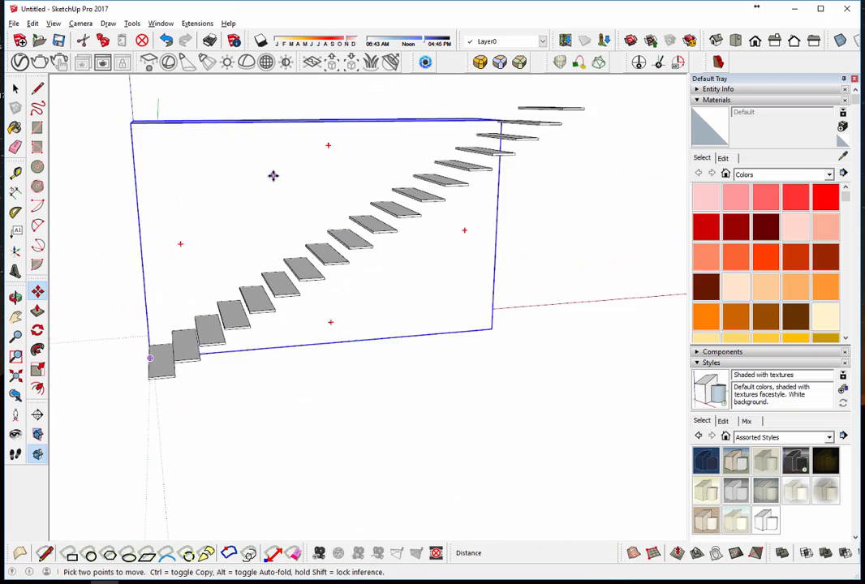
scroll(286, 179, "down", 1)
key("e")
left_click(540, 112)
key("space")
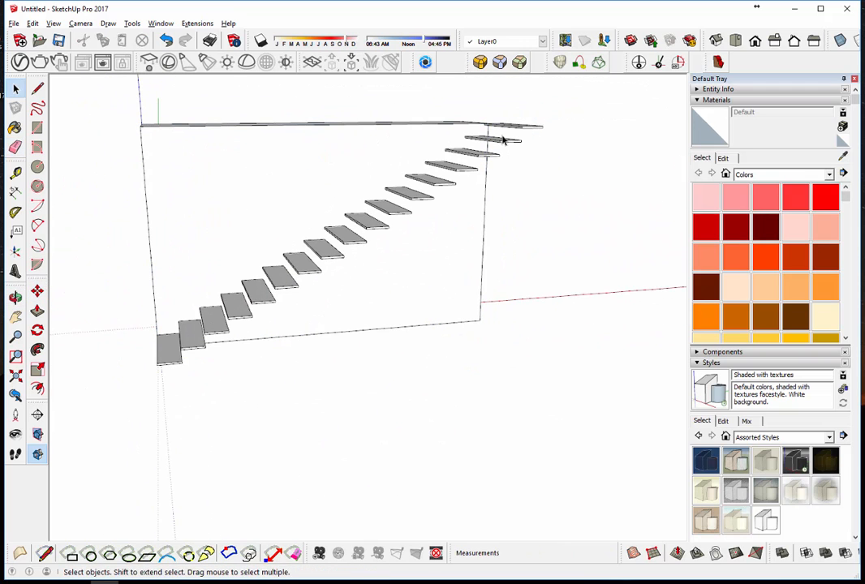
- Open the lowest tread component for editing and Push/Pull its long front face outward 20 mm as a nosing
scroll(486, 129, "up", 3)
scroll(472, 122, "up", 6)
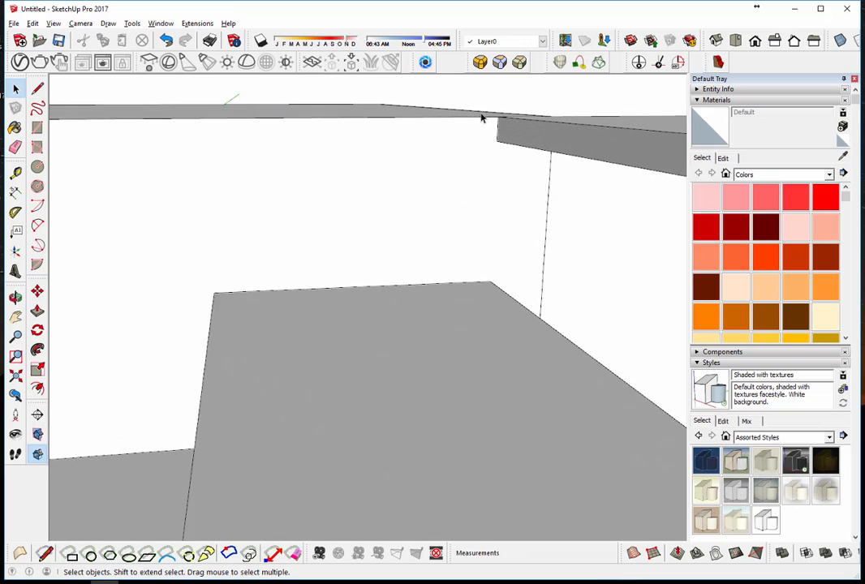
middle_click_drag(431, 156, 414, 147)
scroll(434, 152, "down", 8)
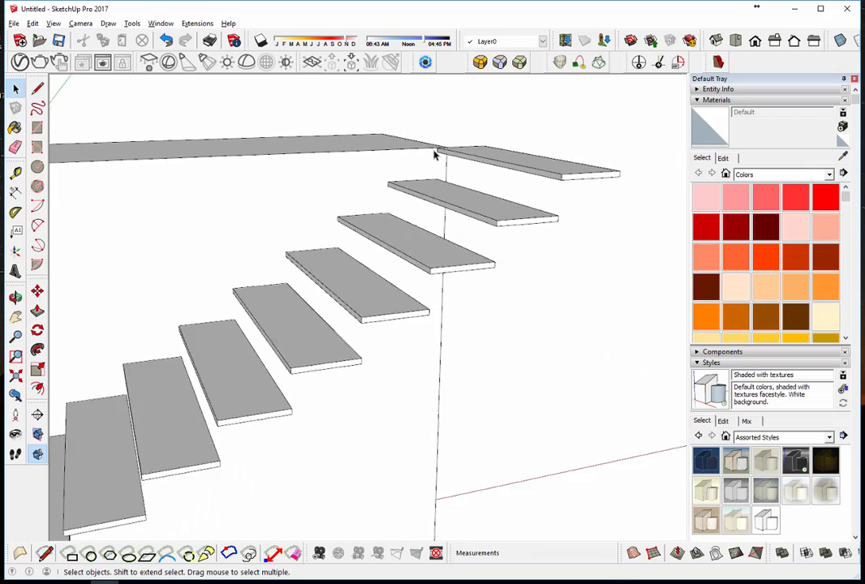
middle_click_drag(344, 214, 396, 197)
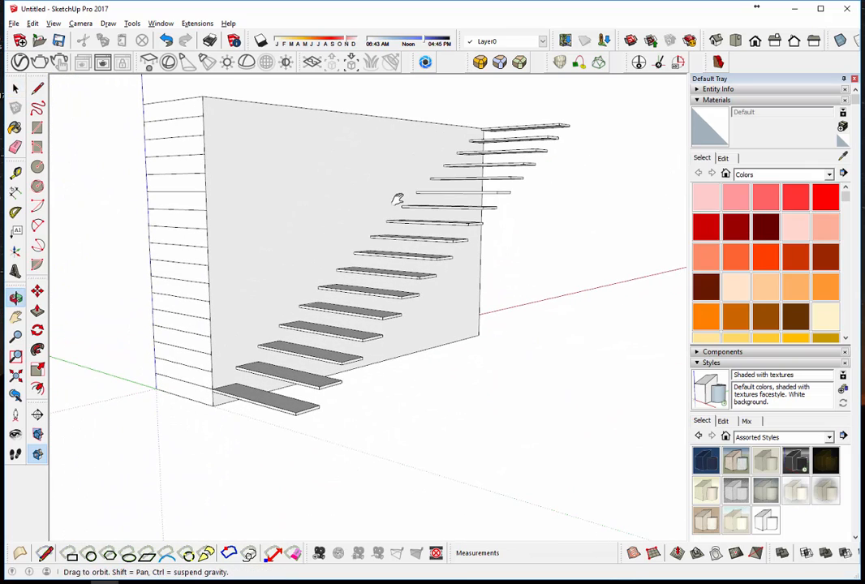
double_click(240, 399)
scroll(252, 410, "up", 5)
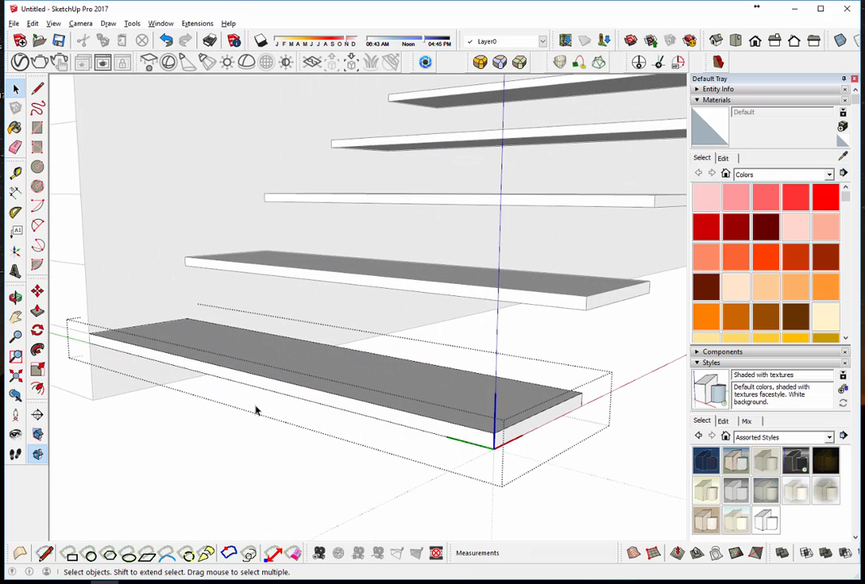
middle_click_drag(255, 410, 247, 344)
scroll(249, 343, "up", 3)
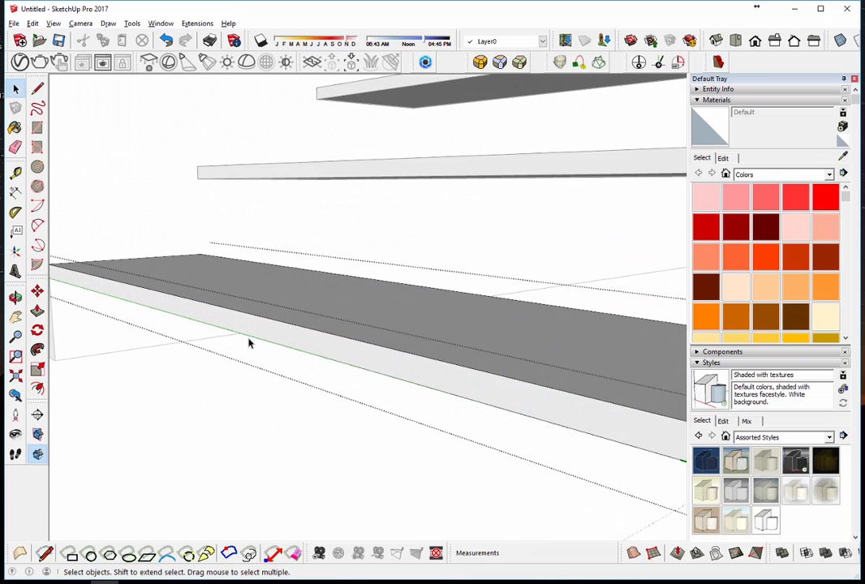
scroll(261, 333, "down", 1)
key("p")
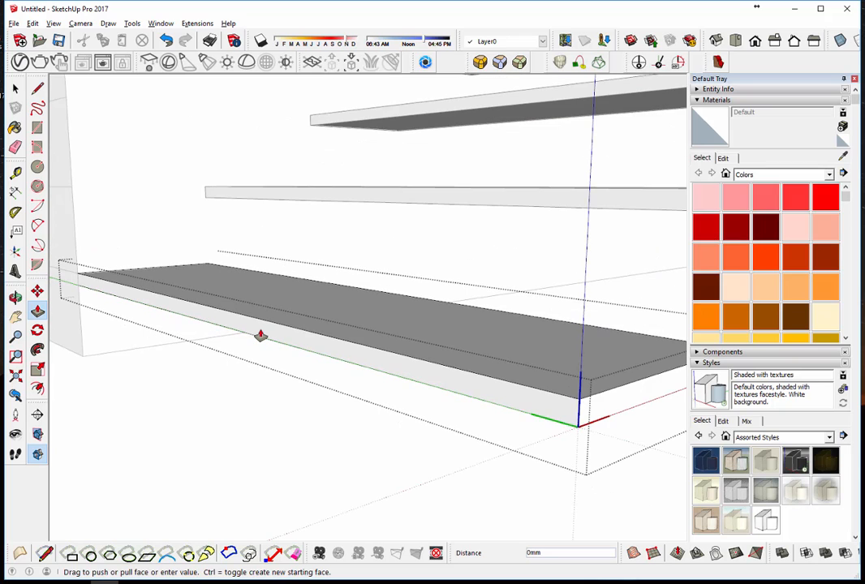
left_click_drag(261, 335, 243, 340)
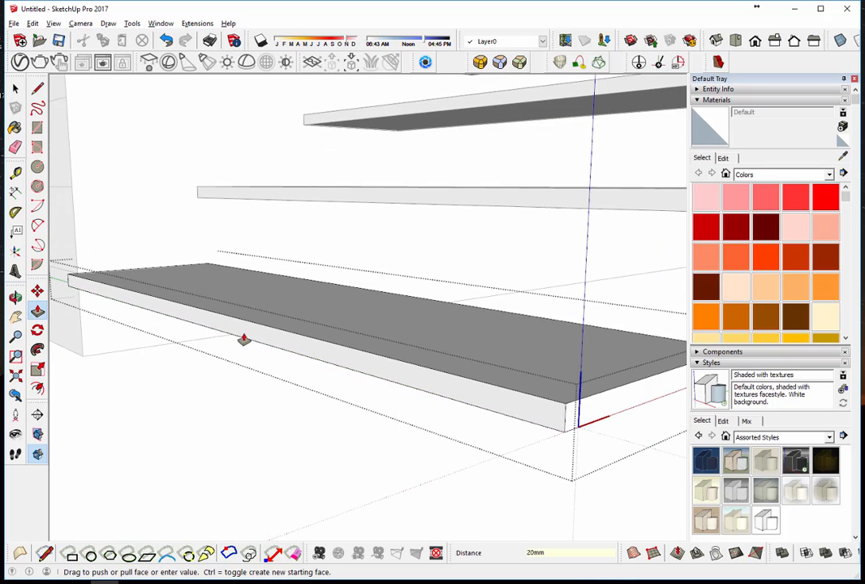
key("space")
- Copy the tread's bottom front edge 20 mm inward across the underside, and copy that line inward another 20 mm
left_click(254, 345)
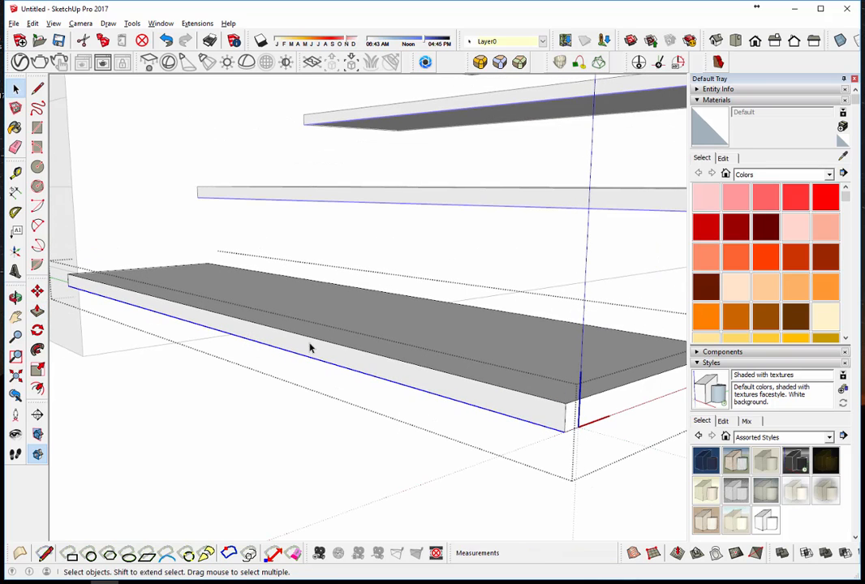
middle_click_drag(309, 347, 276, 219)
key("m")
key("ctrl")
left_click(277, 204)
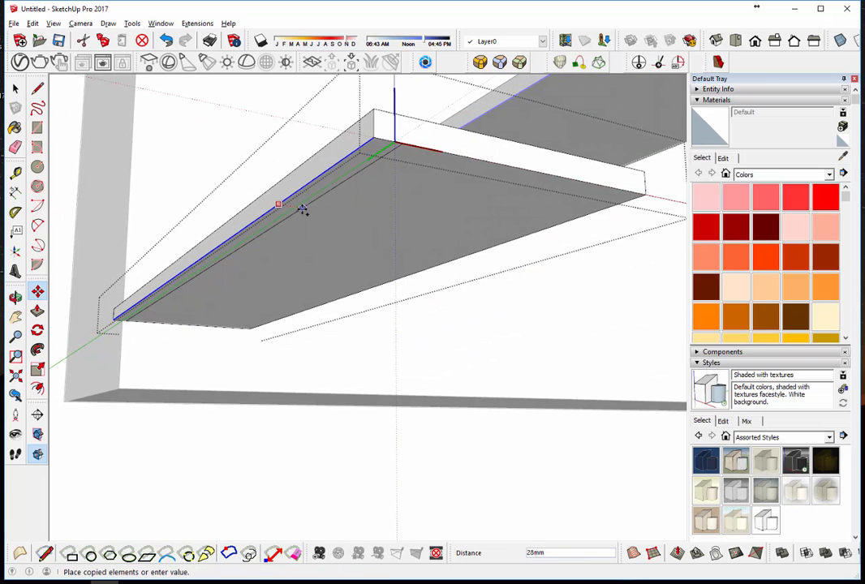
key("Return")
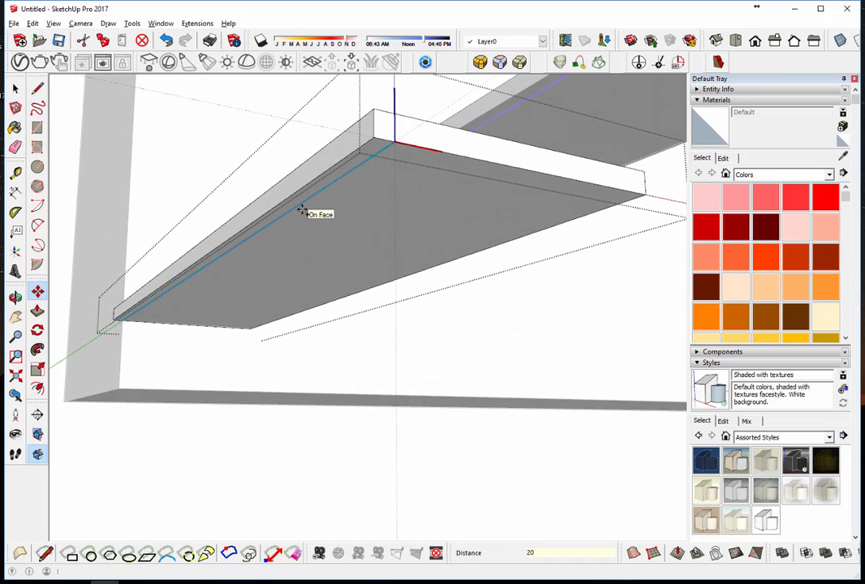
key("ctrl")
left_click(301, 202)
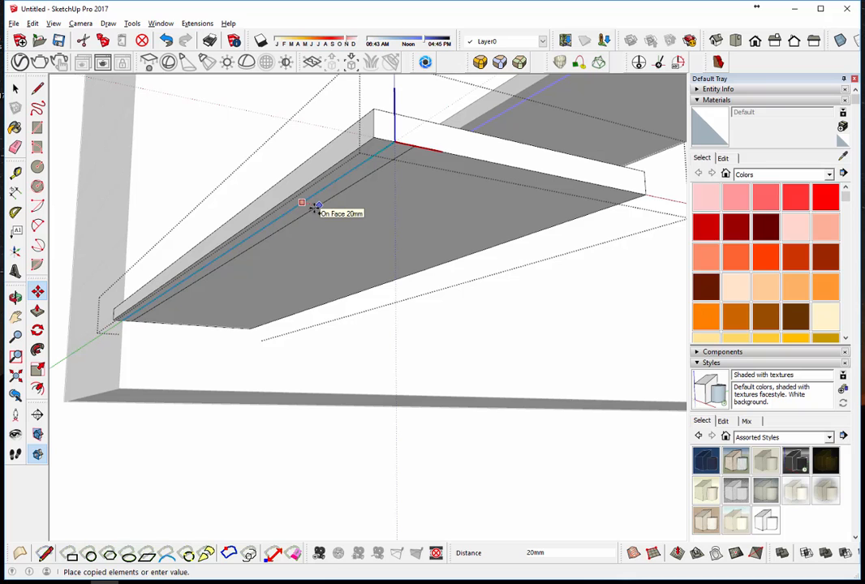
type("20")
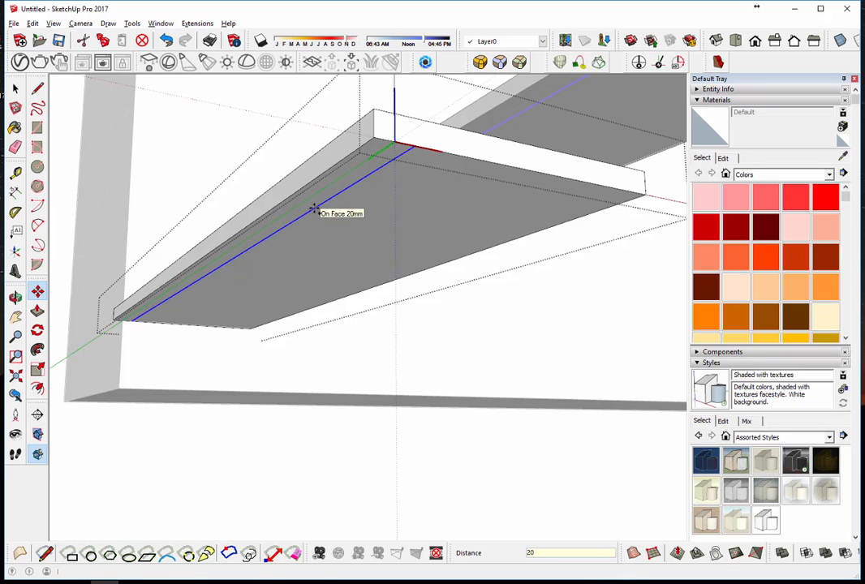
key("Return")
- Push/Pull the narrow strip on the tread's underside down to the block's base to form the riser, and close the component
key("p")
left_click_drag(304, 215, 118, 392)
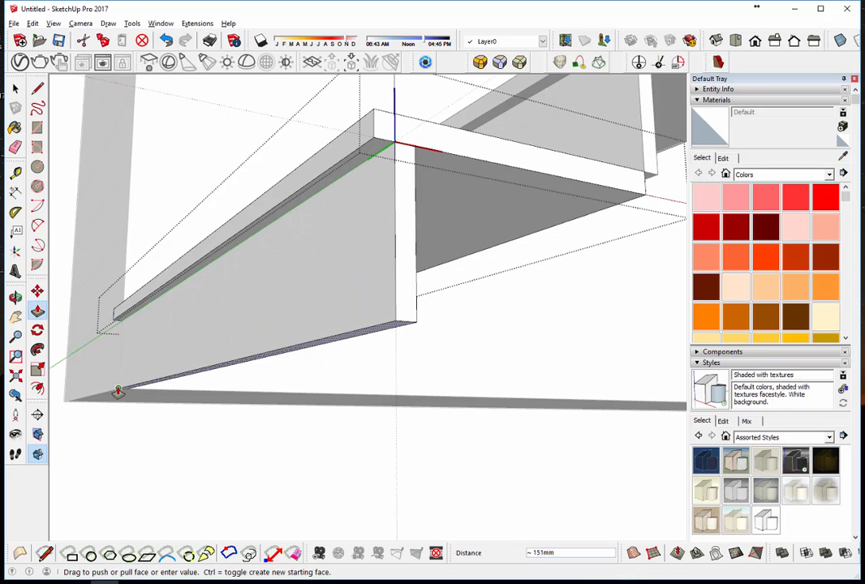
left_click(118, 392)
key("space")
scroll(180, 350, "down", 4)
middle_click_drag(212, 334, 411, 350)
scroll(499, 291, "down", 4)
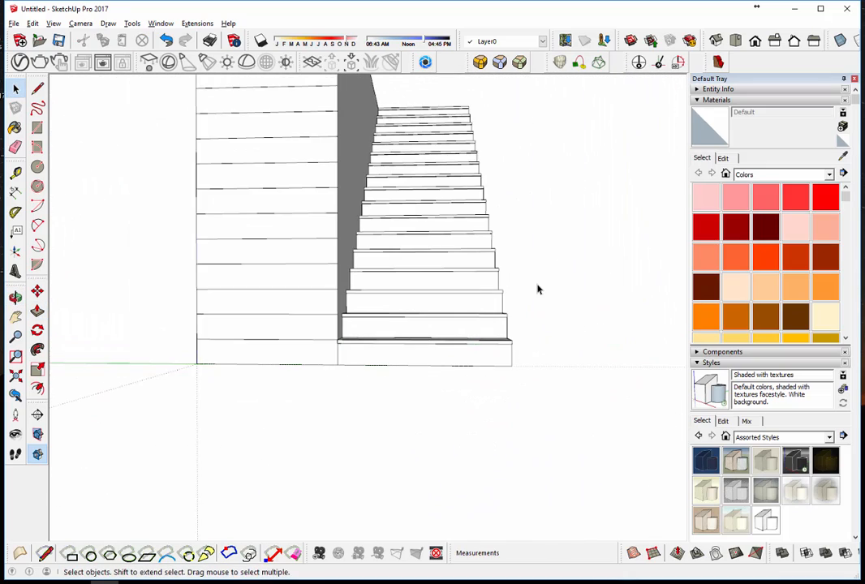
- Check the finished steps individually, selecting them one after another from the lowest step upward
middle_click_drag(537, 290, 331, 331)
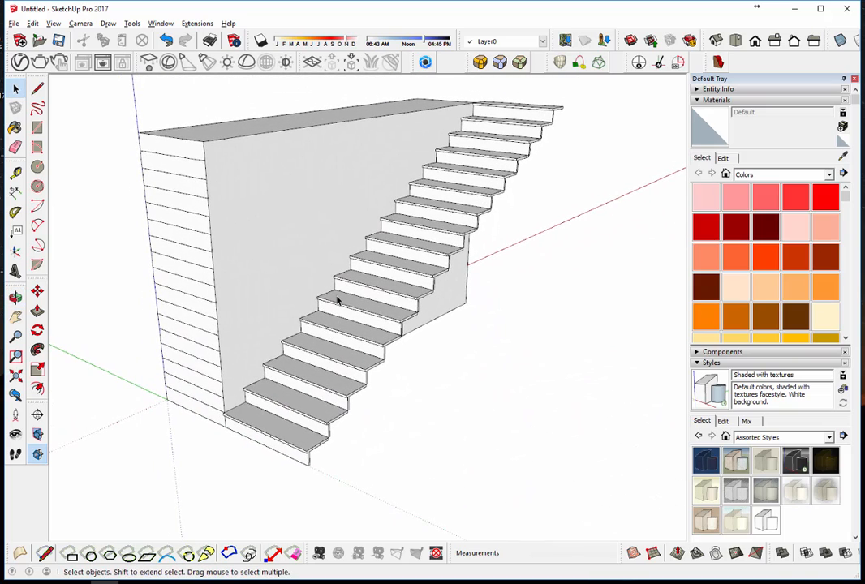
left_click(294, 451)
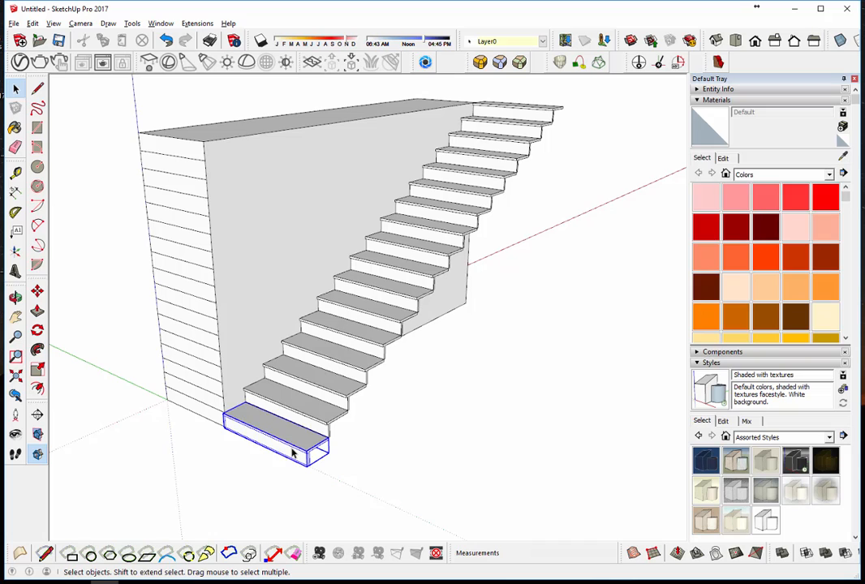
left_click(324, 397)
left_click(338, 369)
left_click(353, 341)
left_click(367, 325)
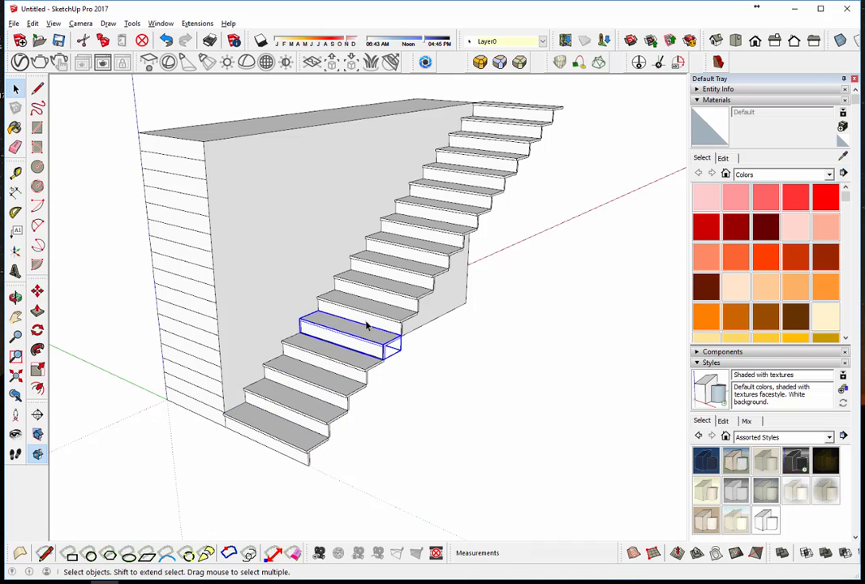
left_click(392, 299)
left_click(415, 276)
left_click(402, 263)
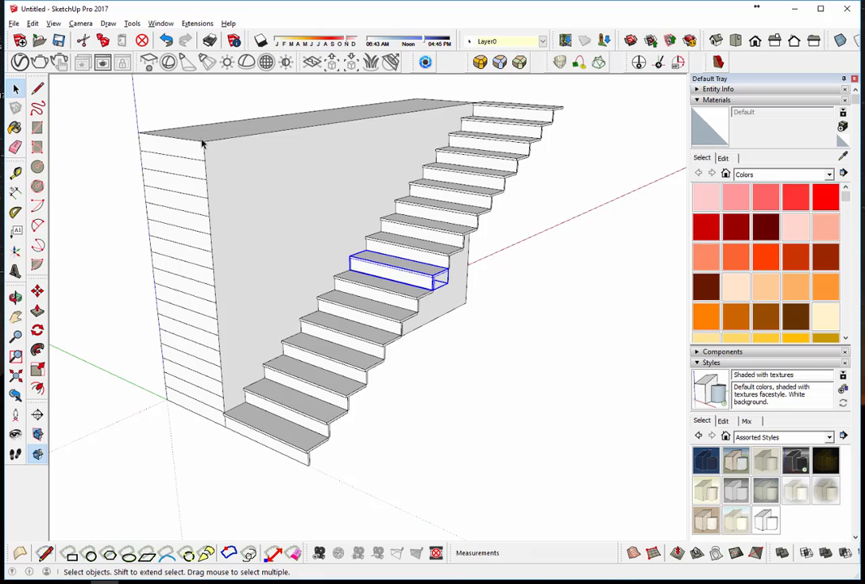